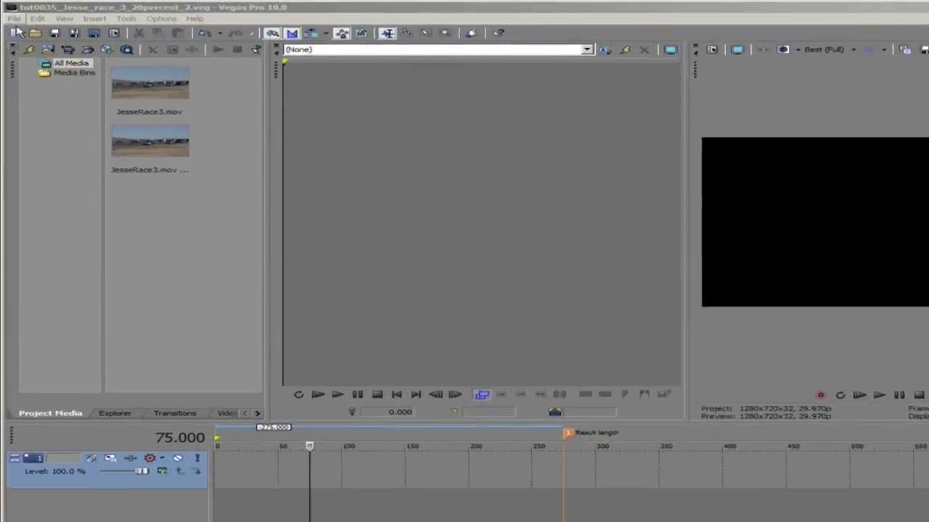
# - Start a new project and pick JesseRace3.mov from race_new_footage as the media to match
pyautogui.click(11, 15)
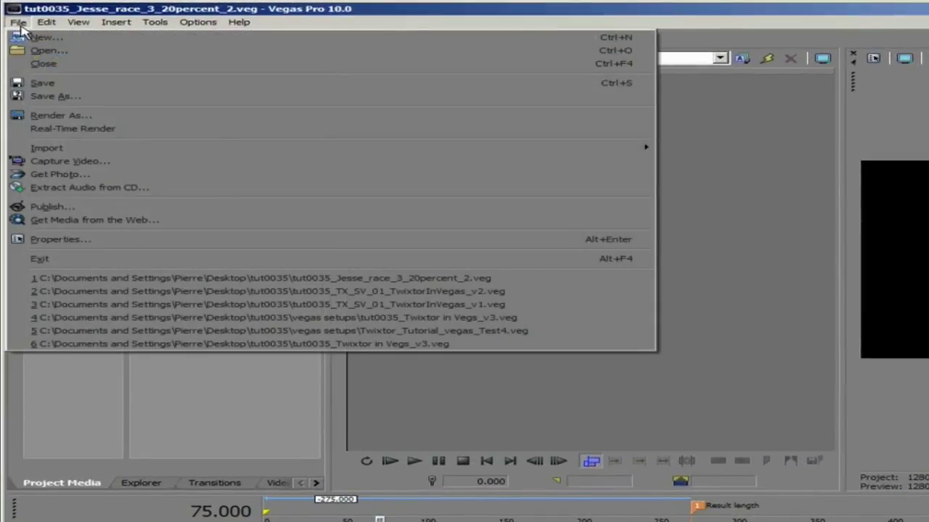
pyautogui.click(41, 39)
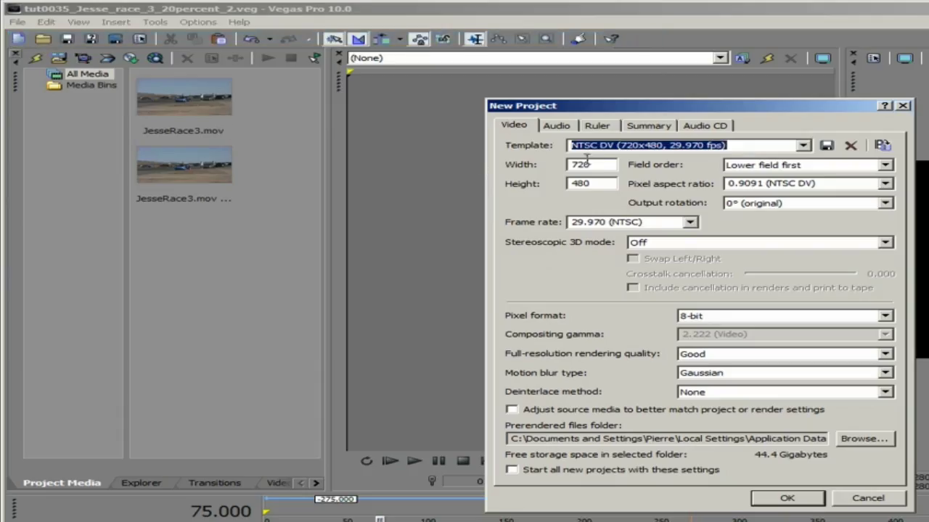
pyautogui.click(802, 146)
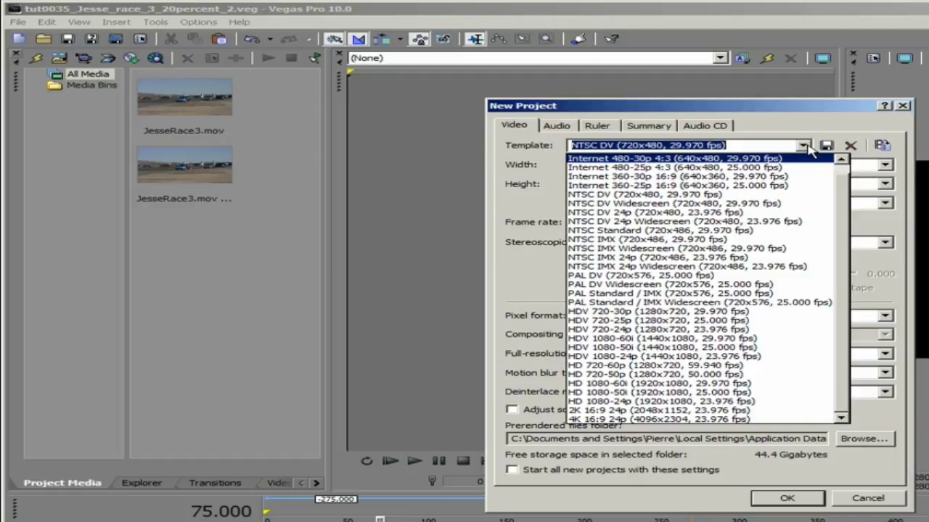
pyautogui.click(806, 147)
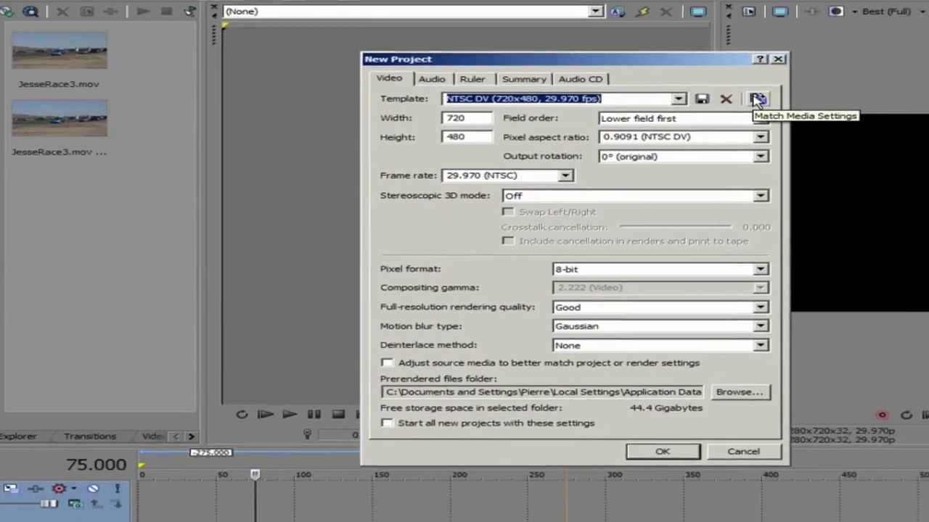
pyautogui.click(752, 97)
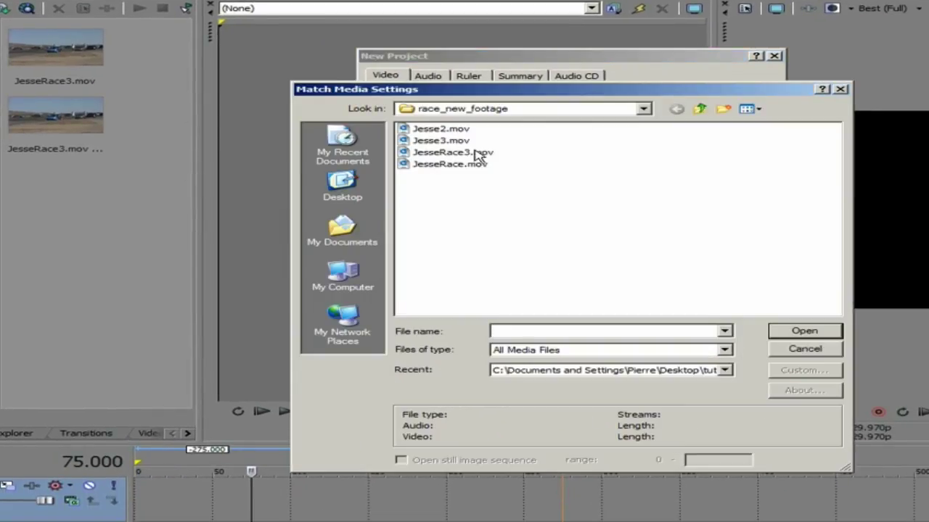
pyautogui.click(477, 155)
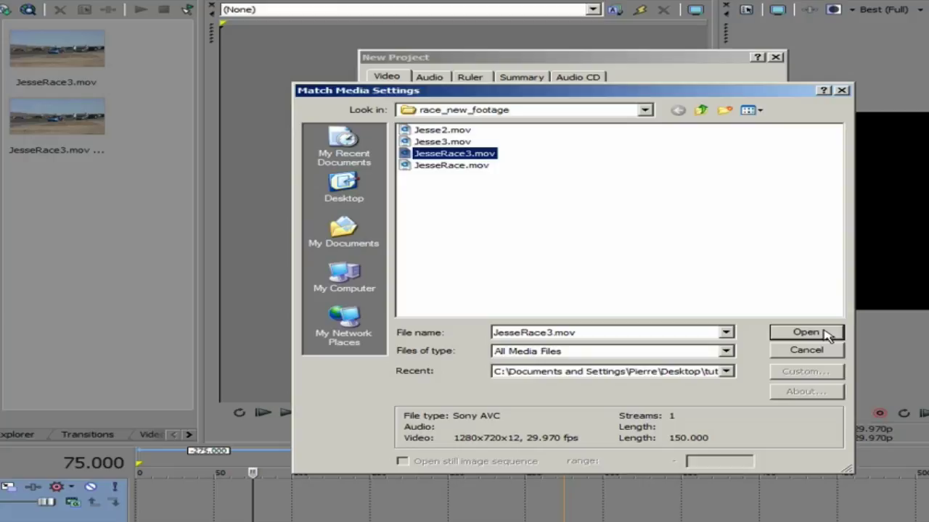
# - Load JesseRace3.mov's settings, keep 29.970 fps, set Best rendering quality and deinterlace None
pyautogui.click(806, 332)
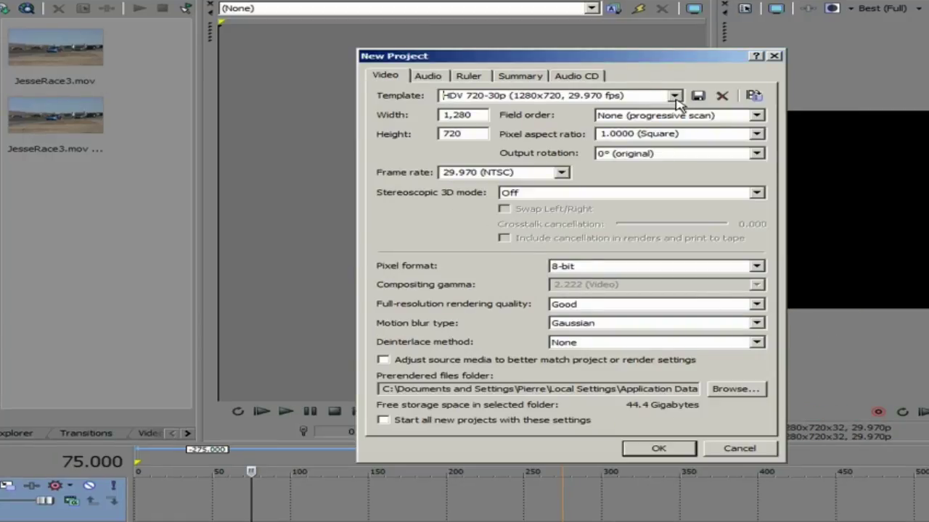
pyautogui.click(562, 174)
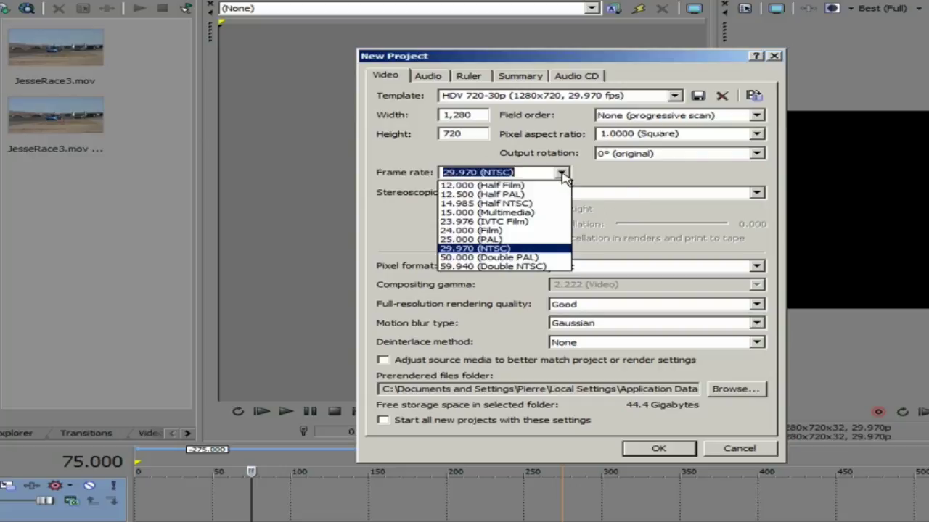
pyautogui.click(563, 174)
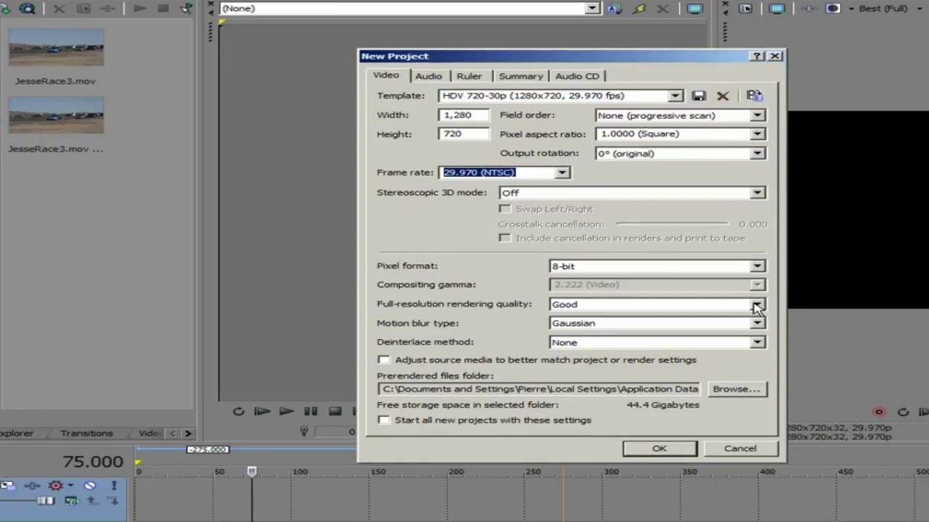
pyautogui.click(757, 308)
pyautogui.click(594, 347)
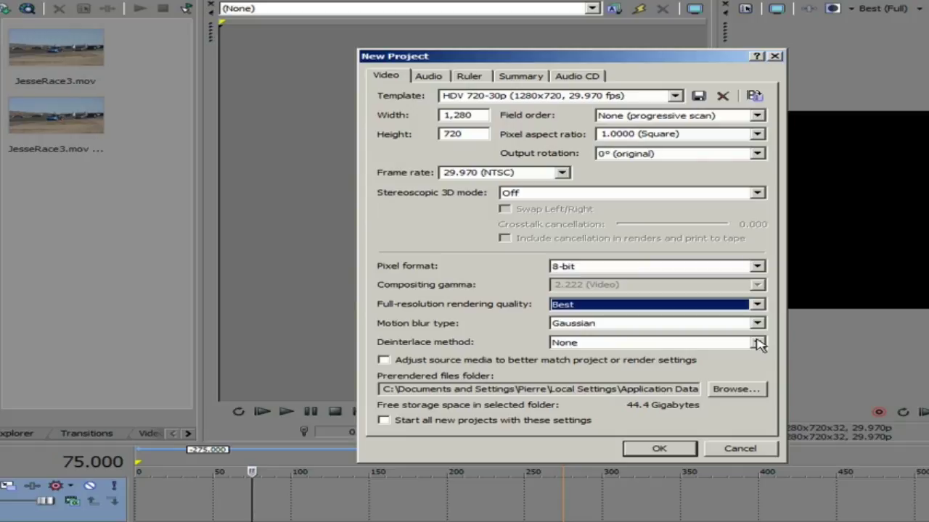
pyautogui.click(759, 343)
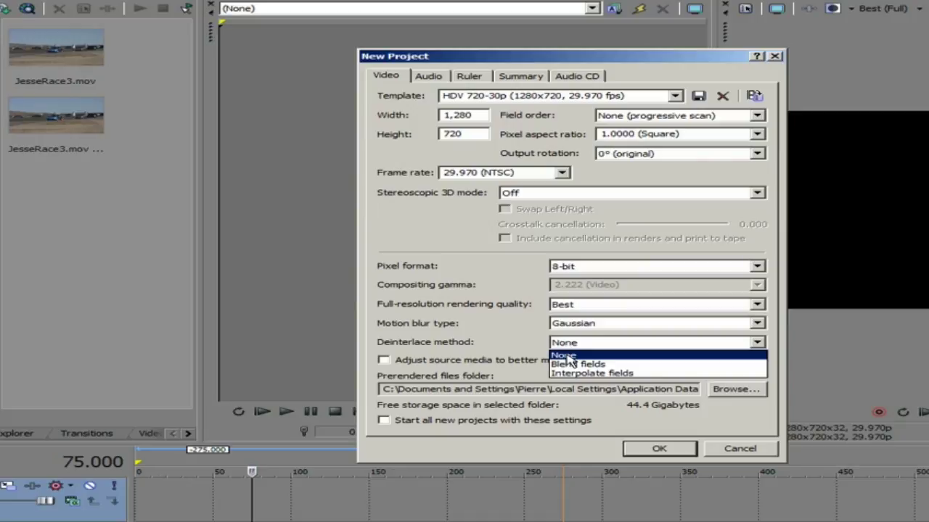
pyautogui.click(569, 358)
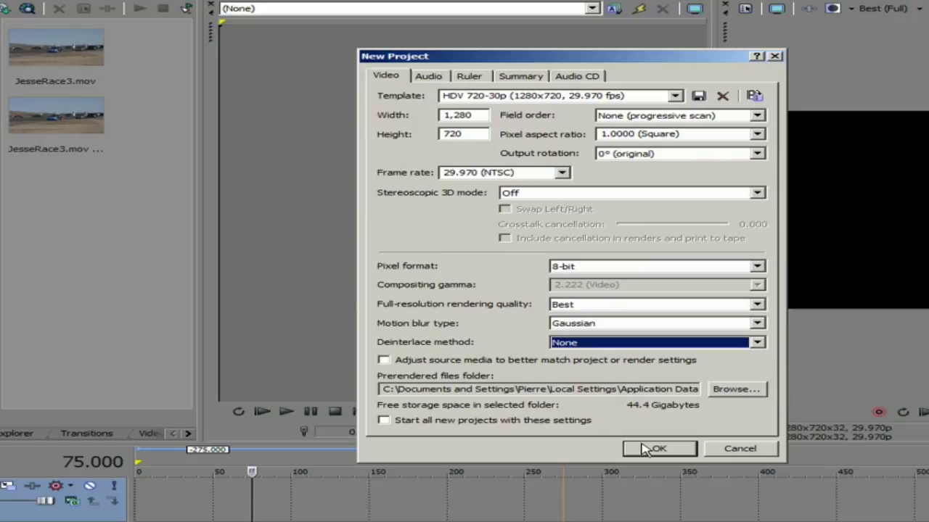
# - Confirm the project settings and import JesseRace3.mov as project media
pyautogui.click(643, 450)
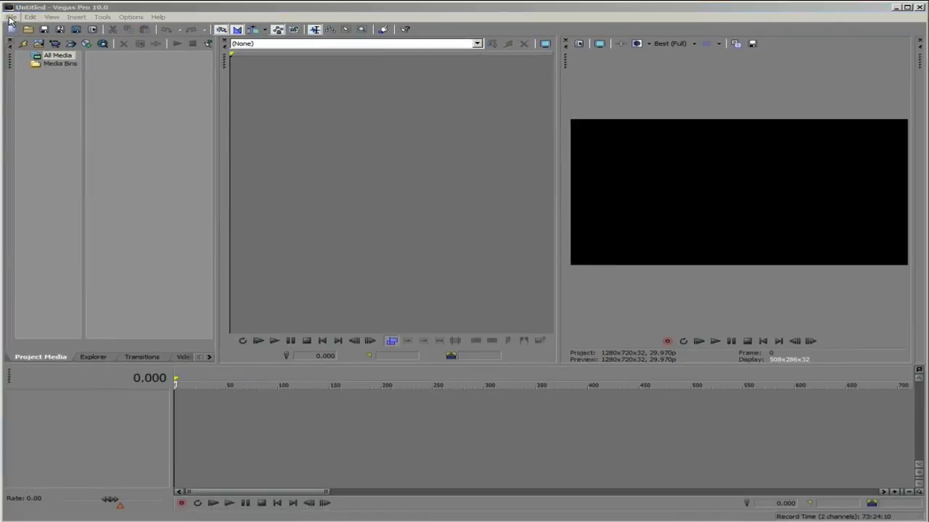
pyautogui.click(11, 18)
pyautogui.moveTo(31, 110)
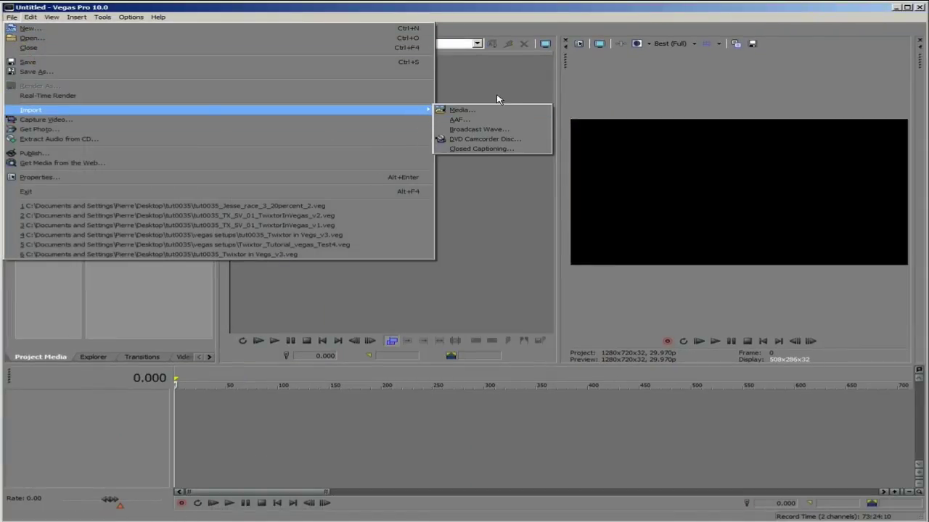
pyautogui.click(477, 110)
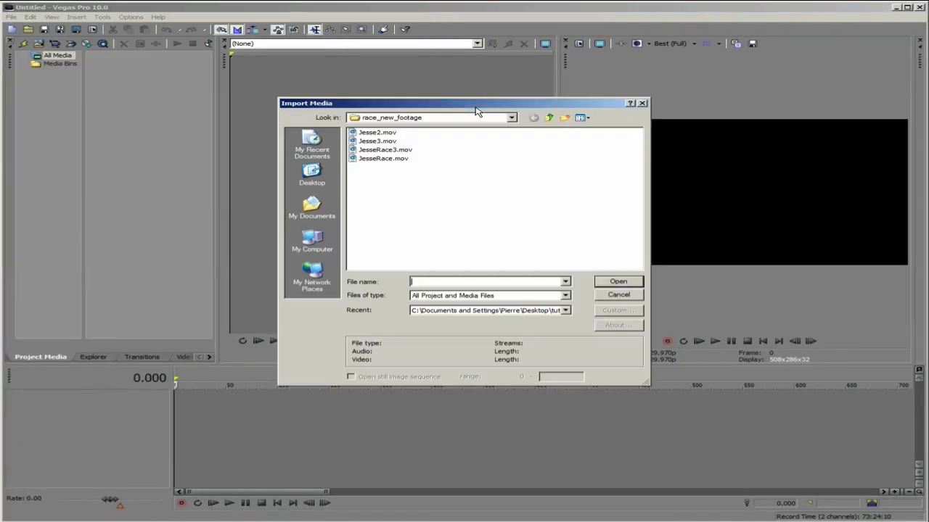
pyautogui.click(403, 151)
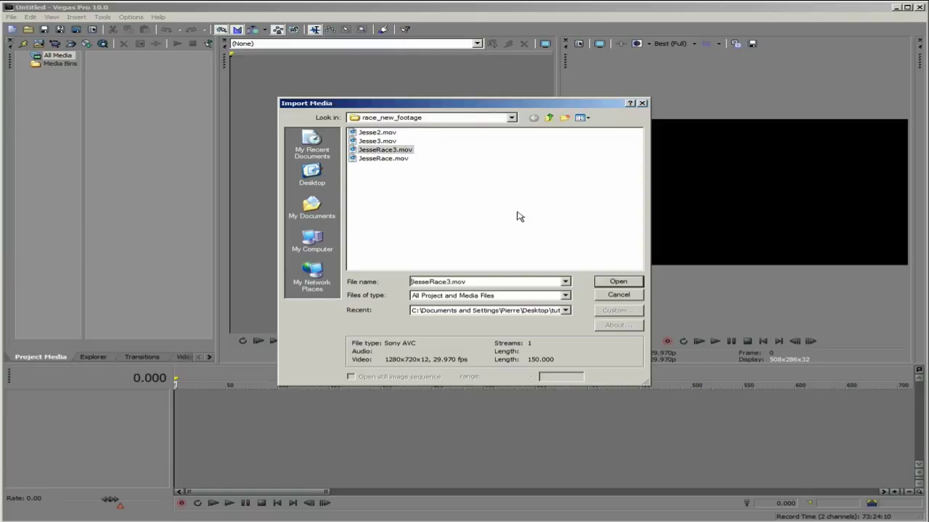
pyautogui.click(635, 285)
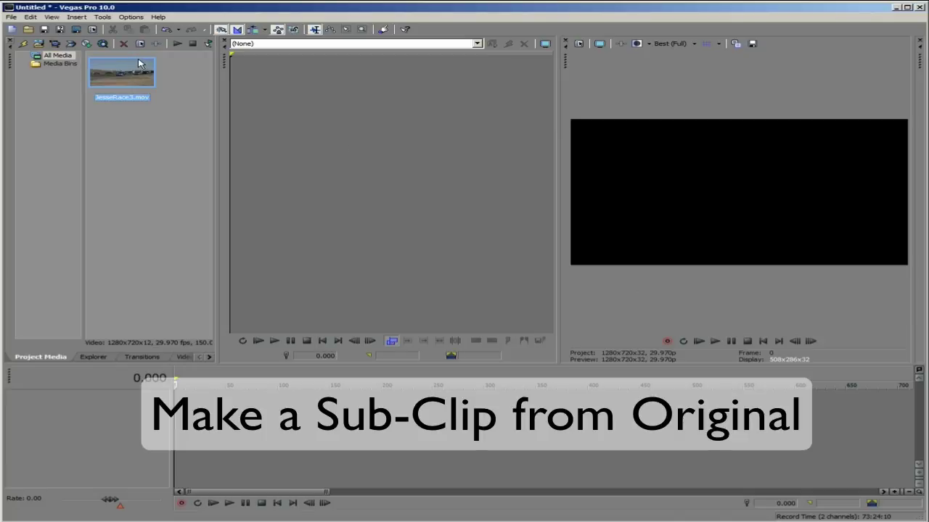
# - Open the race clip in the Trimmer and select frames 1–55
pyautogui.doubleClick(125, 64)
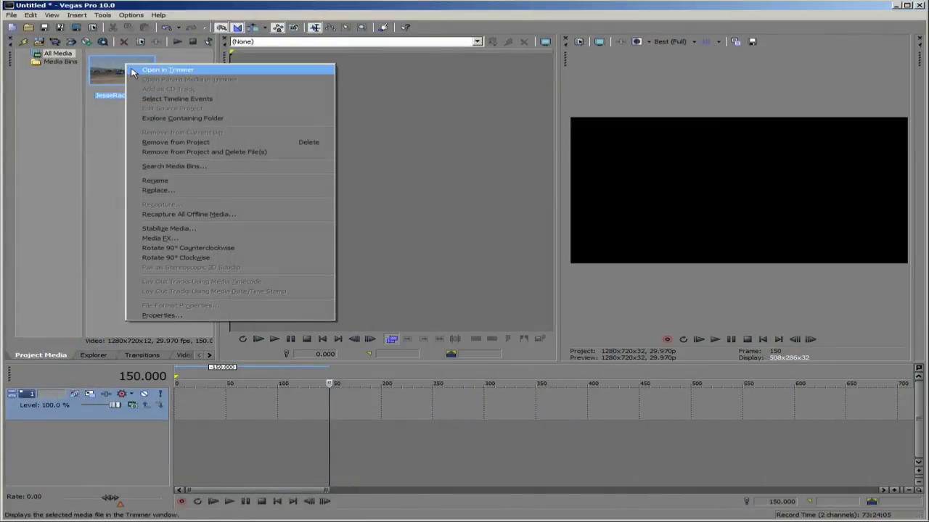
pyautogui.click(134, 71)
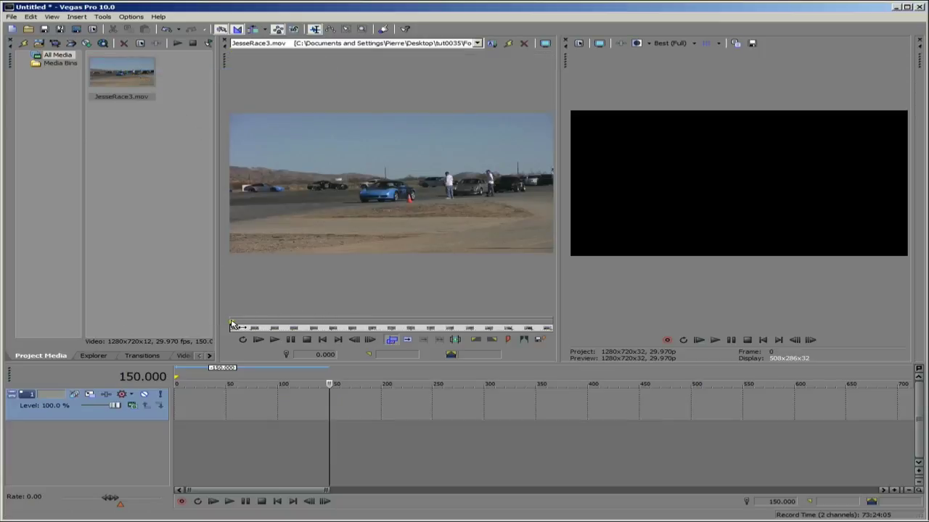
pyautogui.moveTo(232, 324); pyautogui.dragTo(363, 322)
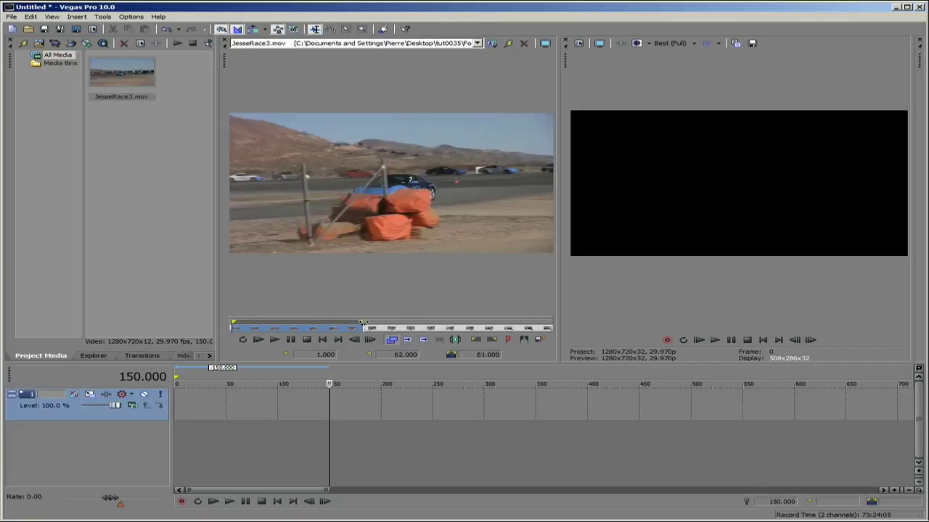
pyautogui.moveTo(363, 322); pyautogui.dragTo(351, 323)
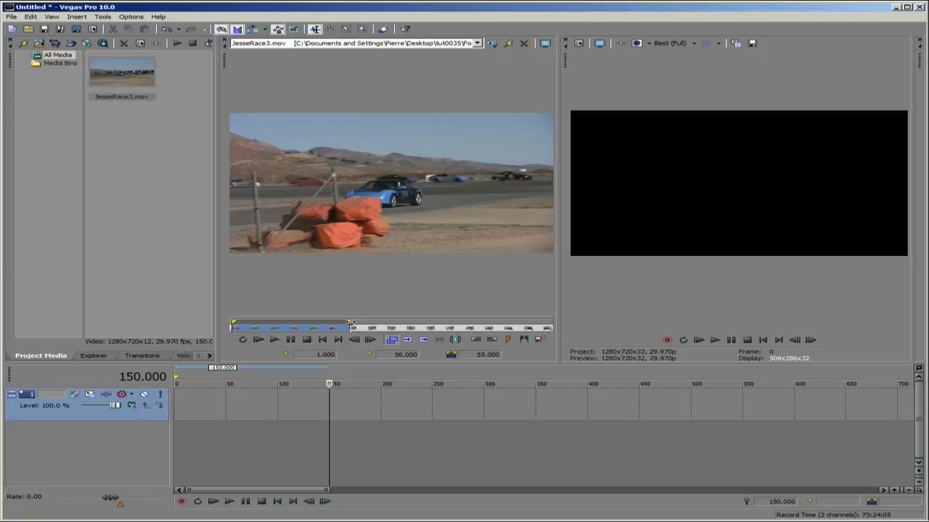
pyautogui.moveTo(350, 322); pyautogui.dragTo(346, 322)
# - Create a default-named subclip from the selection and drag it to the timeline start
pyautogui.rightClick(418, 243)
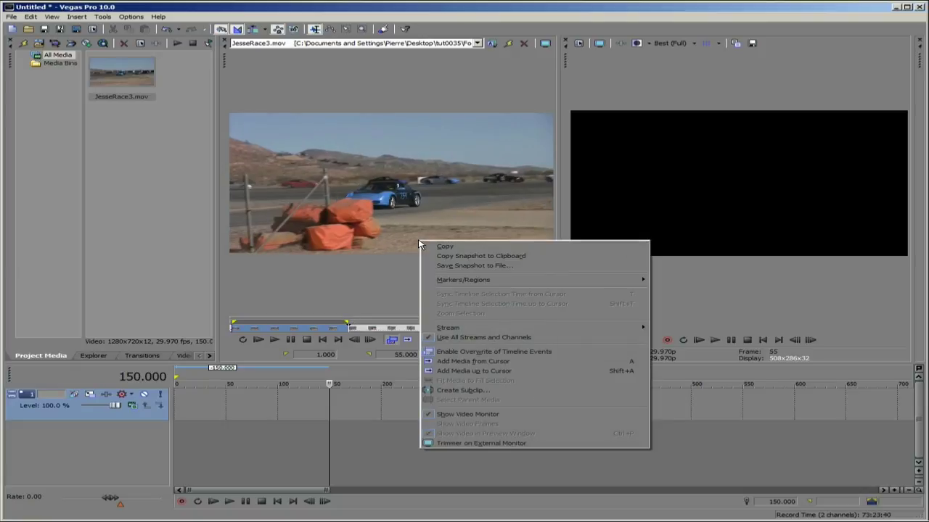
pyautogui.click(456, 391)
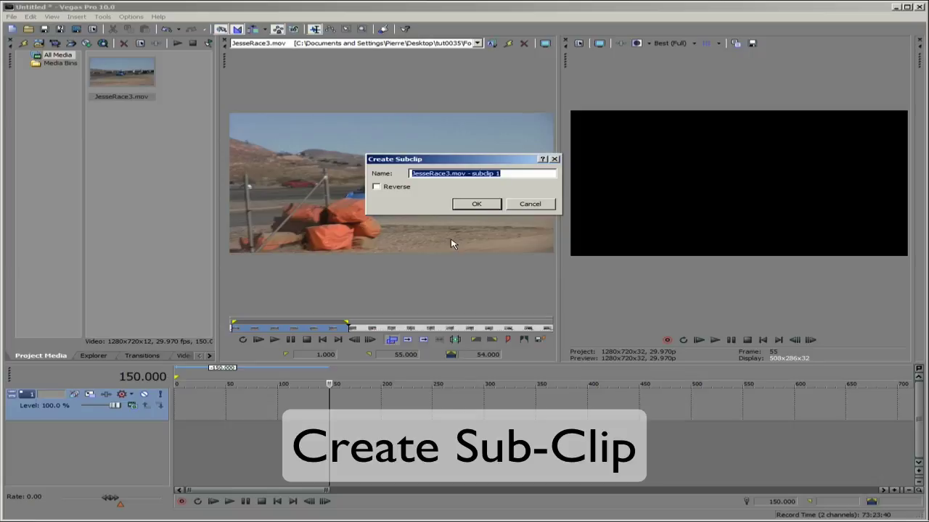
pyautogui.click(476, 204)
pyautogui.moveTo(122, 121)
pyautogui.mouseDown()
pyautogui.moveTo(174, 418)
pyautogui.moveTo(178, 408)
pyautogui.mouseUp()
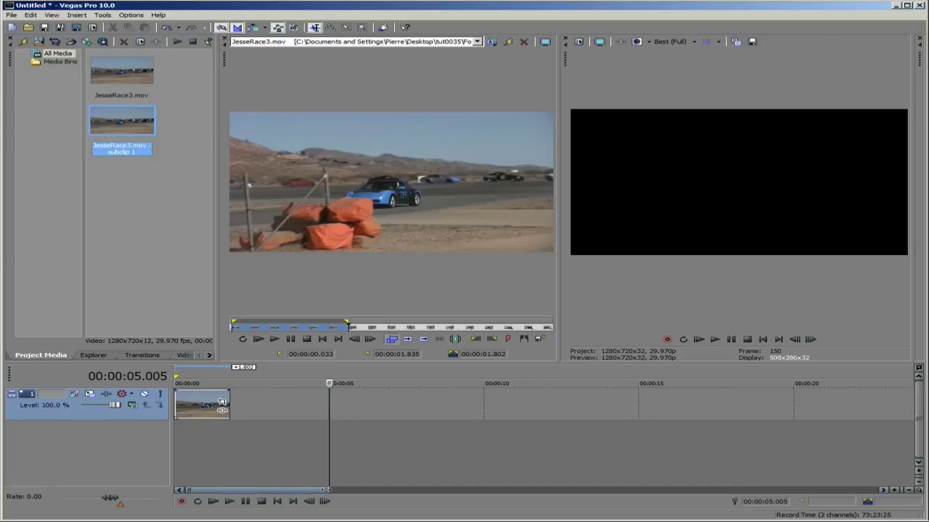
pyautogui.scroll(-1, 221, 409)
pyautogui.scroll(3, 232, 428)
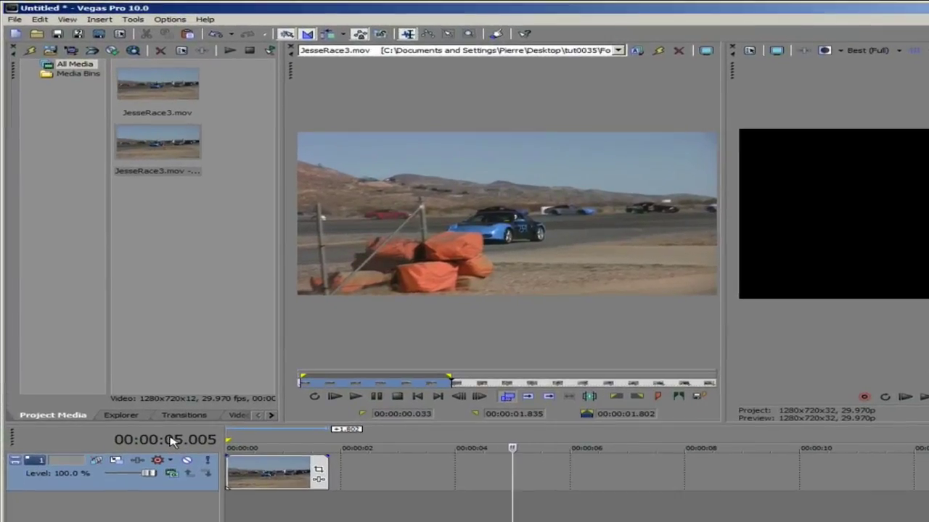
# - Switch the time display to Absolute Frames and show the Video FX list
pyautogui.rightClick(172, 442)
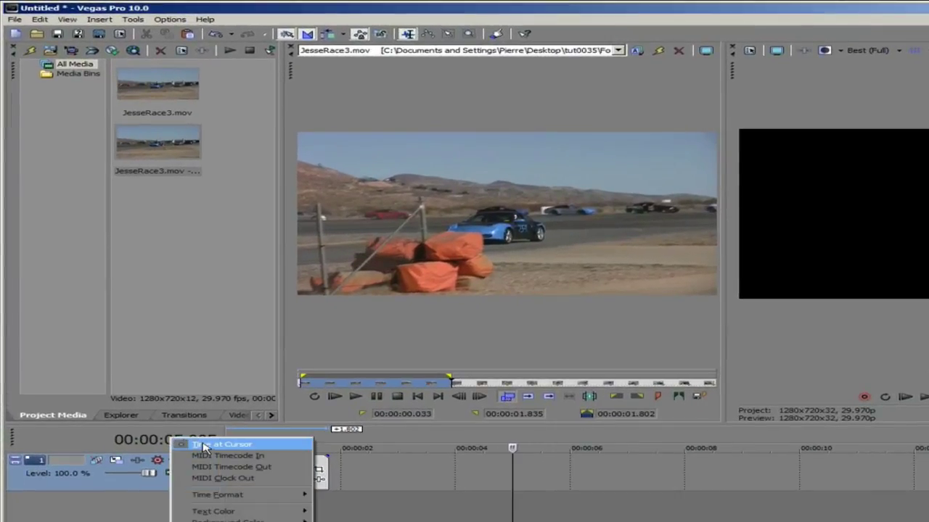
pyautogui.moveTo(218, 495)
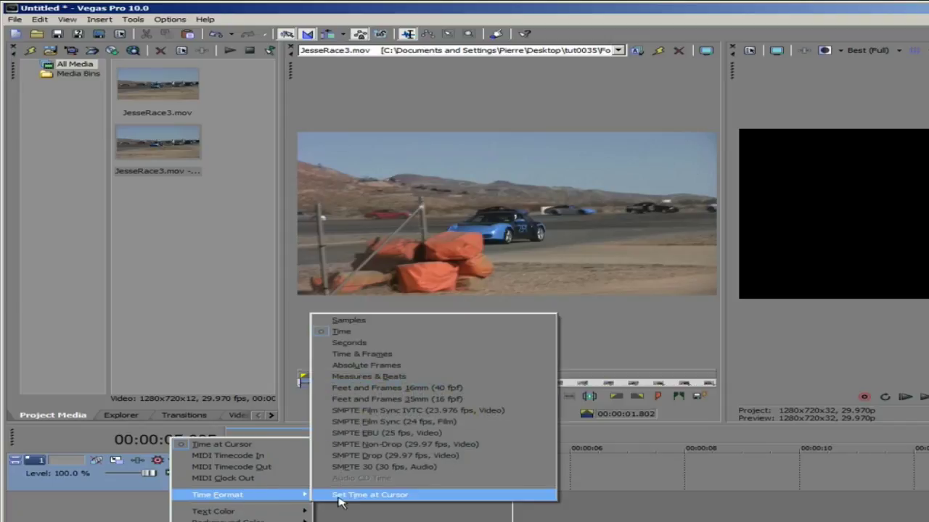
pyautogui.click(365, 367)
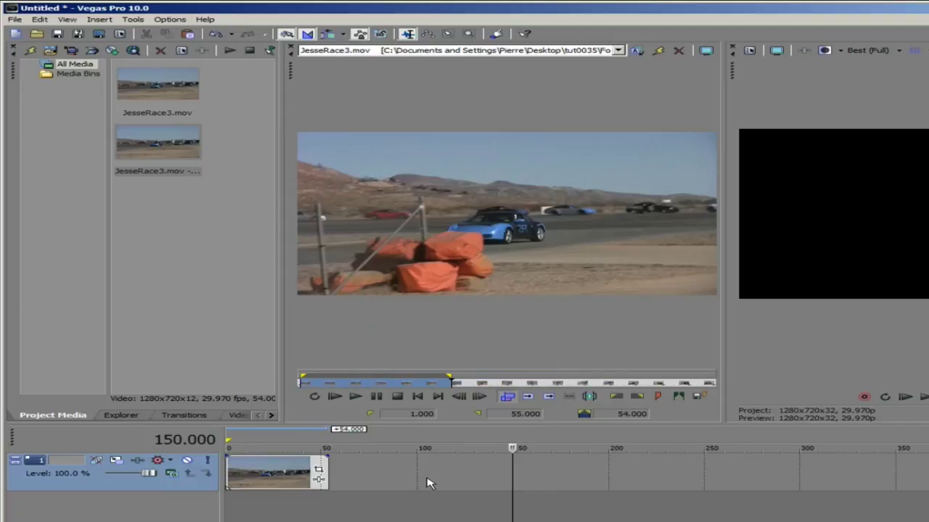
pyautogui.click(272, 415)
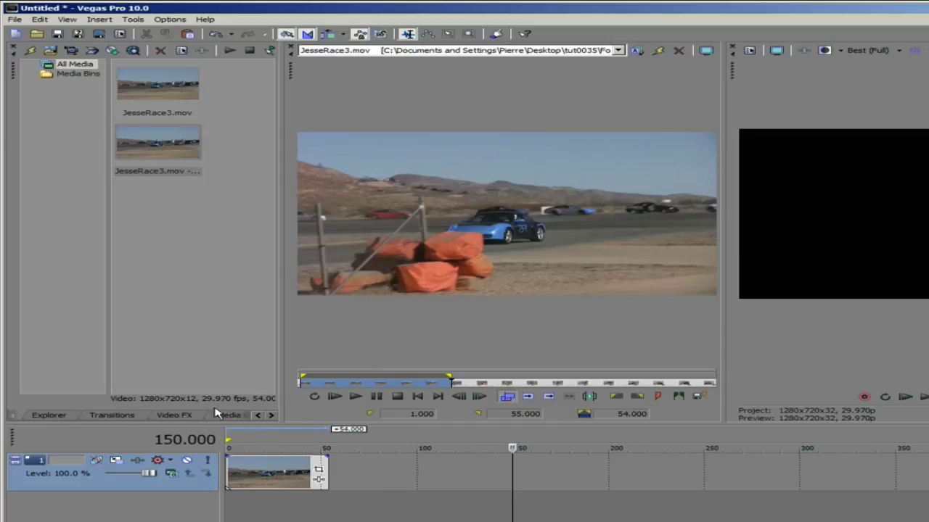
pyautogui.click(178, 417)
pyautogui.moveTo(168, 366)
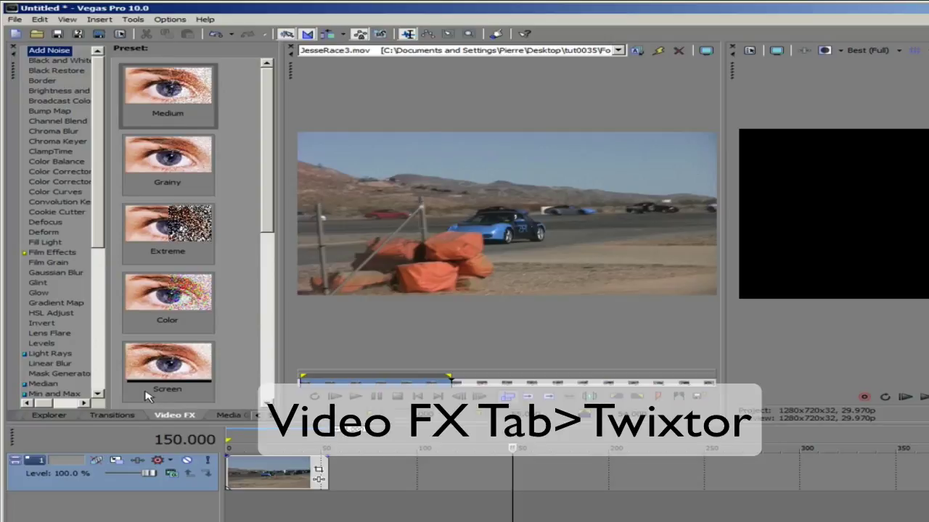
# - Drag Twixtor onto the race subclip and locate it in the Plug-In Manager
pyautogui.moveTo(99, 227)
pyautogui.mouseDown()
pyautogui.moveTo(99, 326)
pyautogui.moveTo(279, 478)
pyautogui.mouseUp()
pyautogui.scroll(-2, 47, 335)
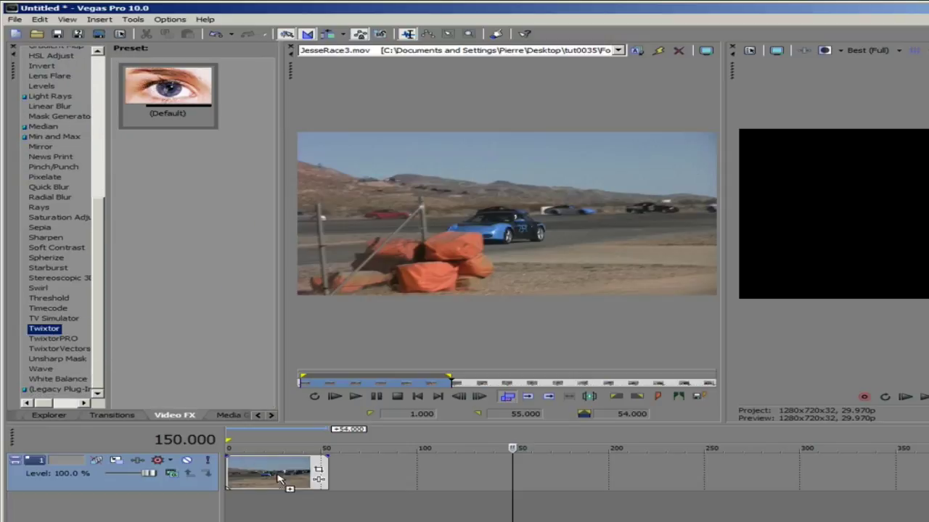
pyautogui.moveTo(279, 479); pyautogui.dragTo(280, 479)
pyautogui.click(67, 20)
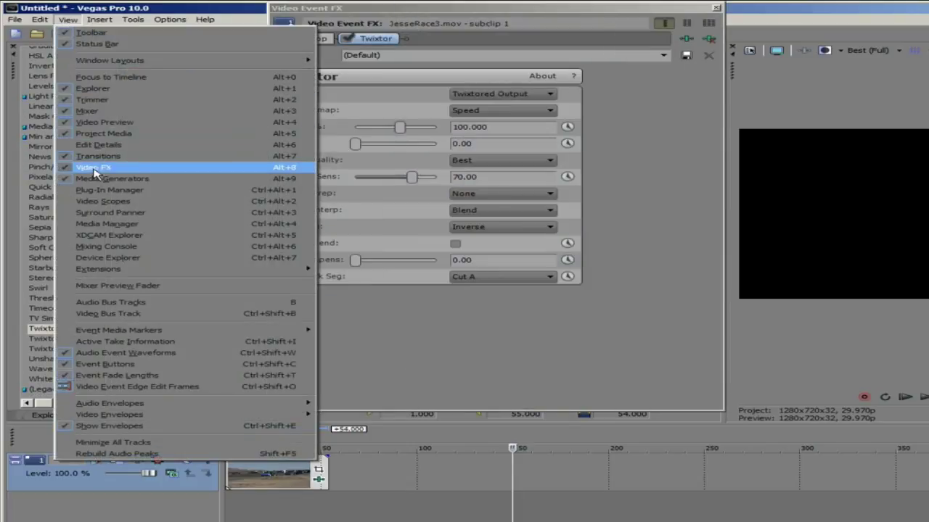
pyautogui.click(101, 193)
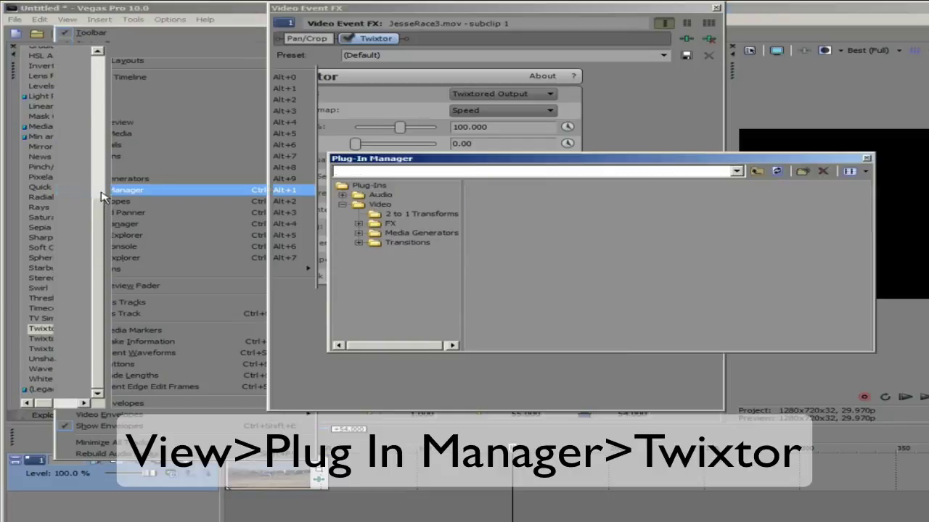
pyautogui.doubleClick(392, 222)
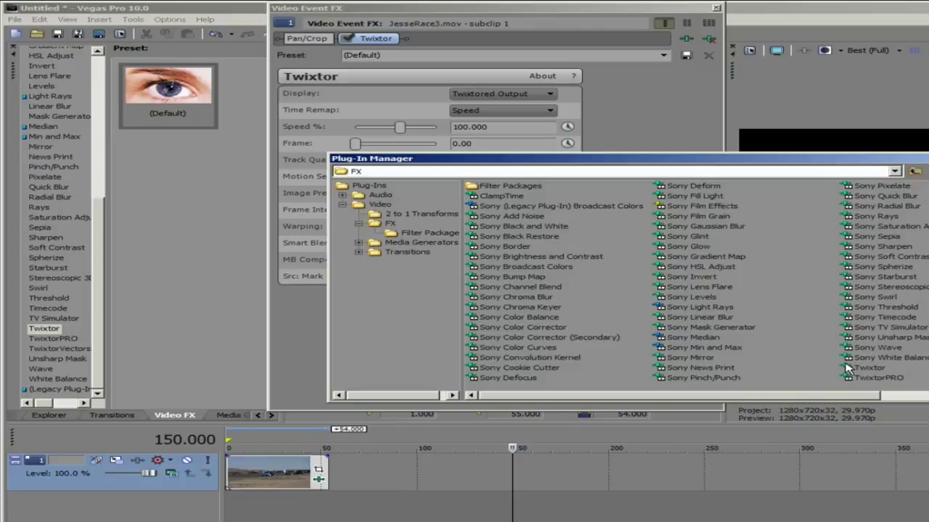
pyautogui.click(877, 369)
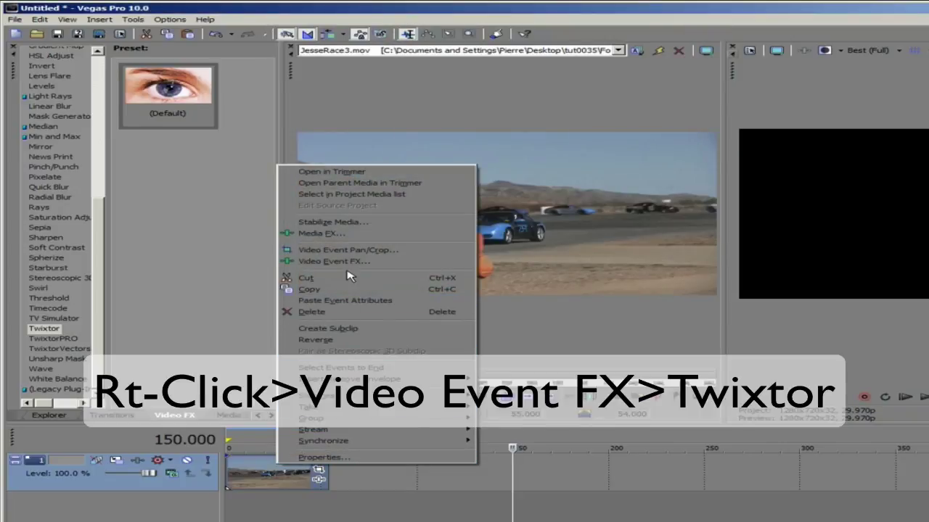
# - Add Twixtor to the subclip's event FX chain from the plug-in chooser
pyautogui.click(350, 263)
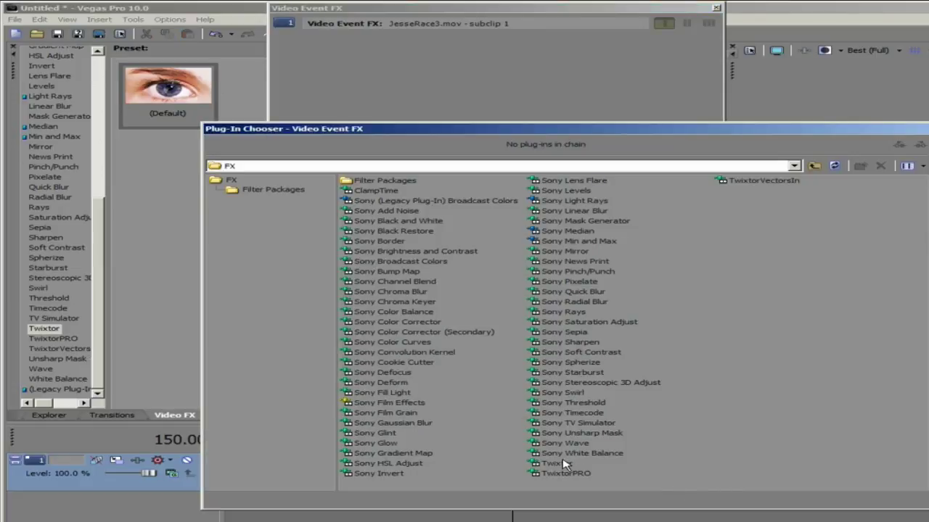
pyautogui.click(563, 464)
pyautogui.doubleClick(566, 465)
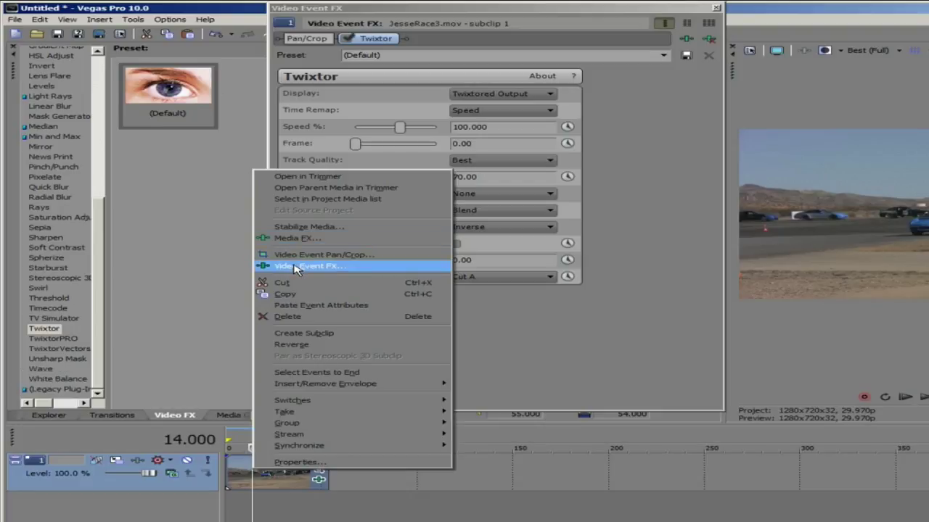
# - Dismiss the open shortcut menu and bring up the clip's shortcut menu again
pyautogui.click(622, 362)
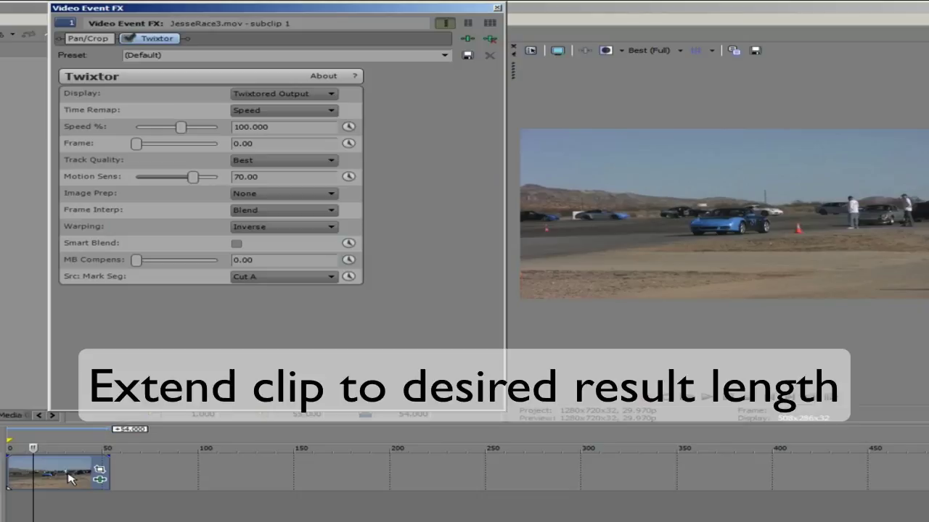
pyautogui.rightClick(70, 478)
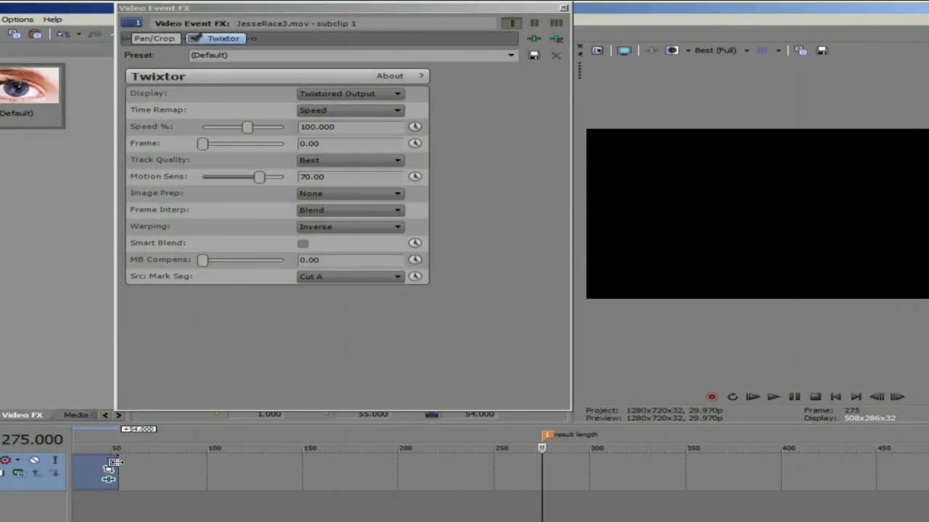
# - Extend the clip to the result-length marker; keep Twixtored Output, Best, Blend and Speed mode
pyautogui.moveTo(112, 465); pyautogui.dragTo(540, 468)
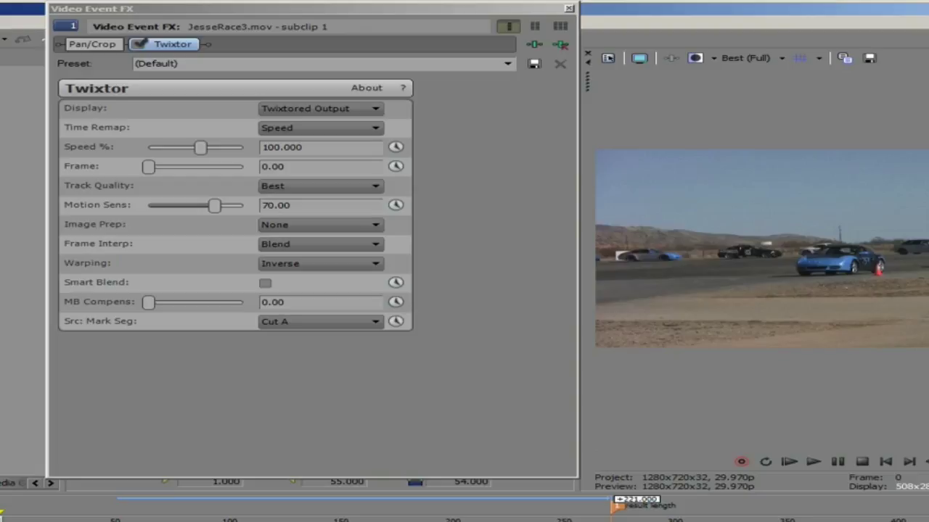
pyautogui.click(347, 126)
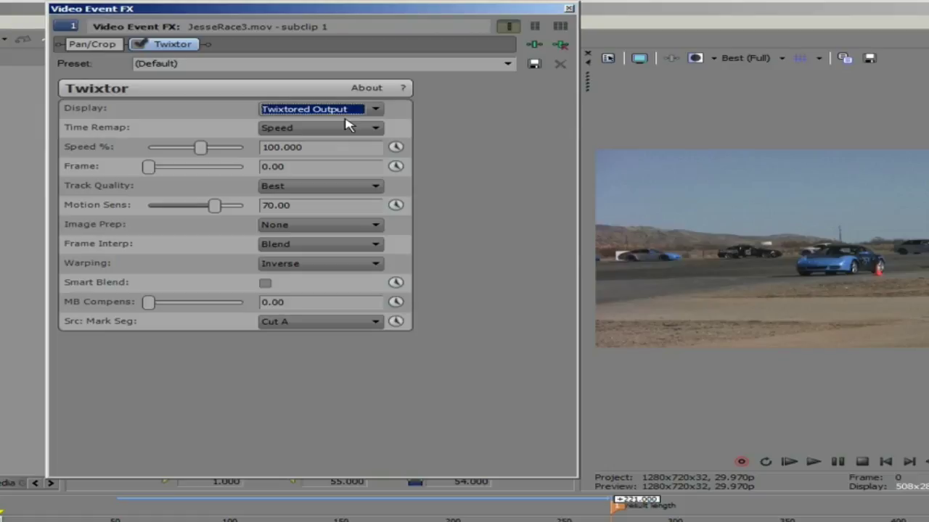
pyautogui.click(378, 110)
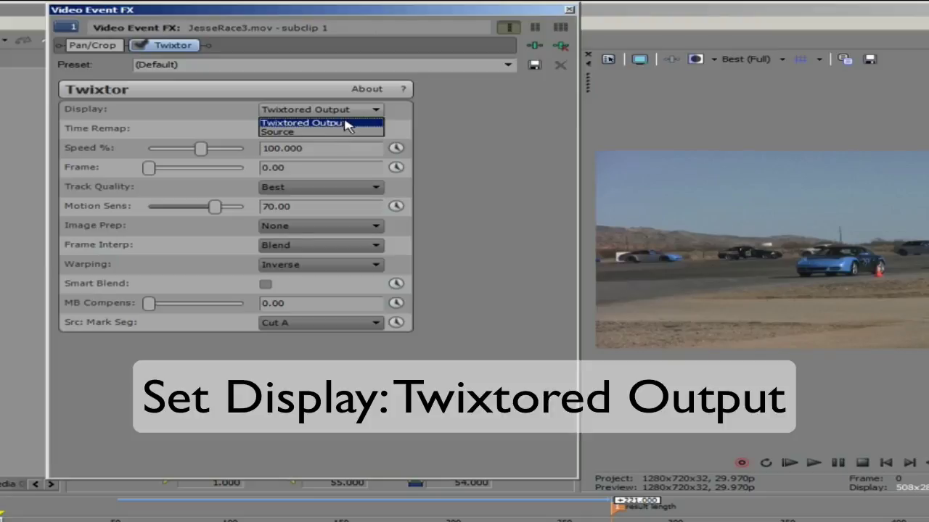
pyautogui.click(347, 124)
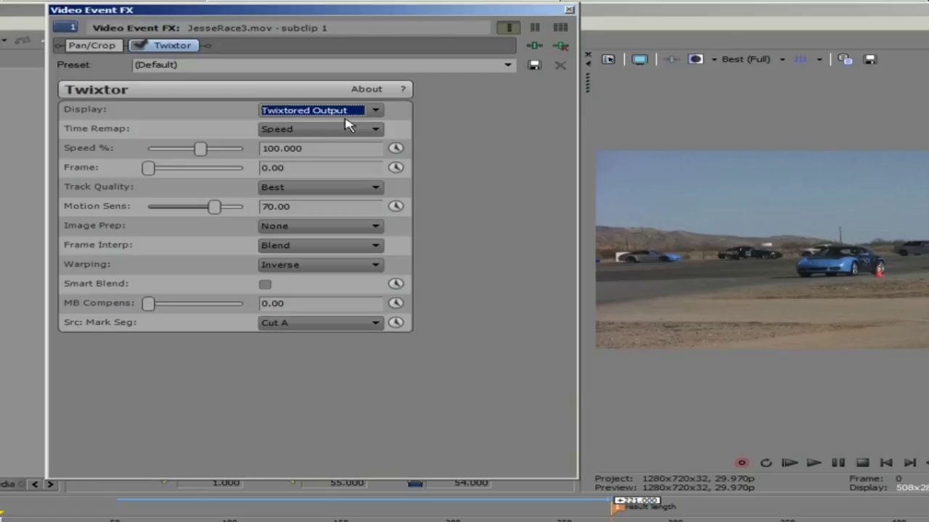
pyautogui.click(317, 188)
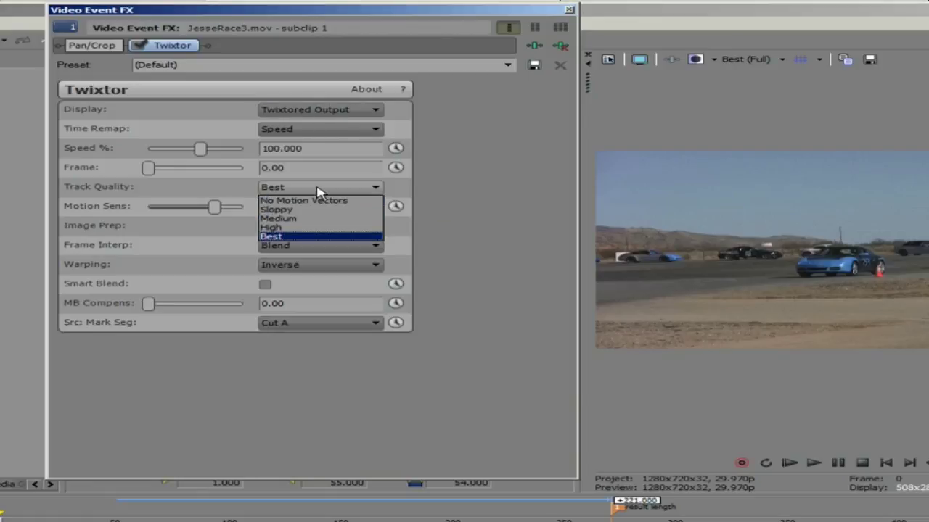
pyautogui.click(300, 236)
pyautogui.click(351, 246)
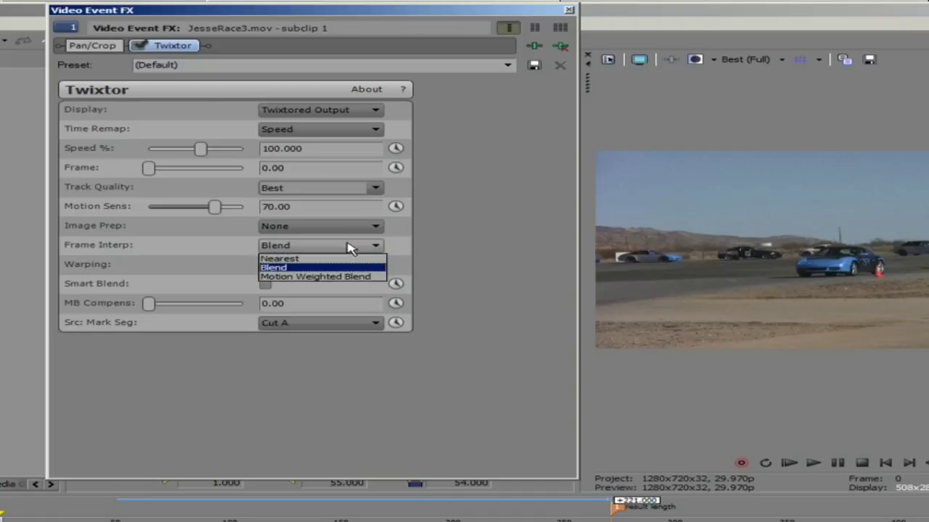
pyautogui.click(292, 268)
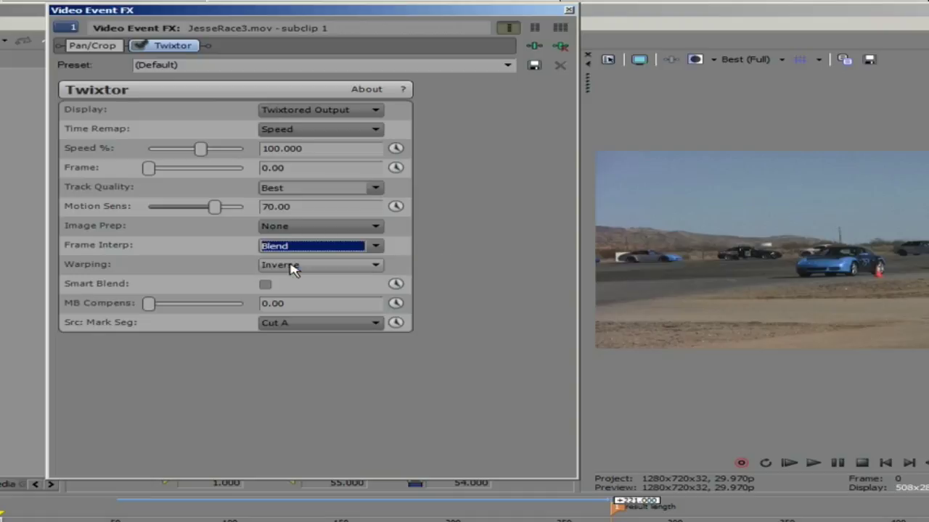
pyautogui.click(355, 133)
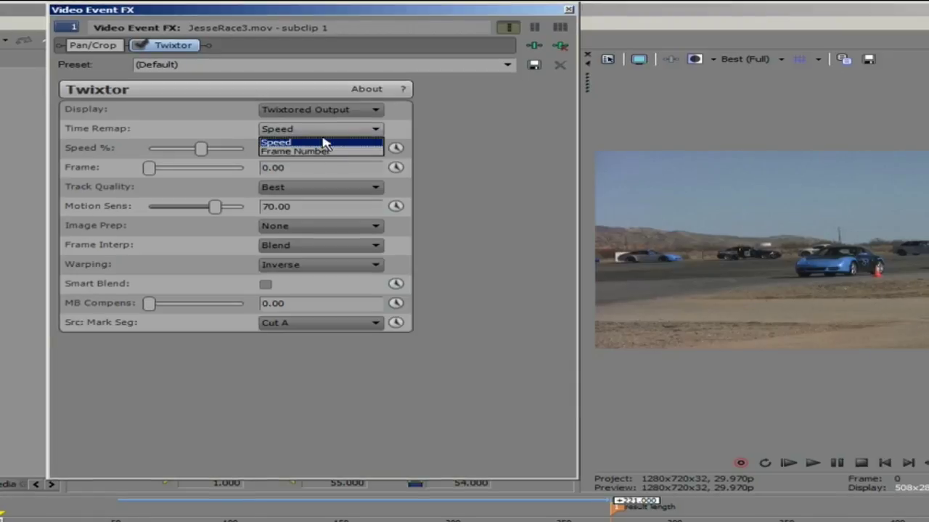
pyautogui.click(319, 143)
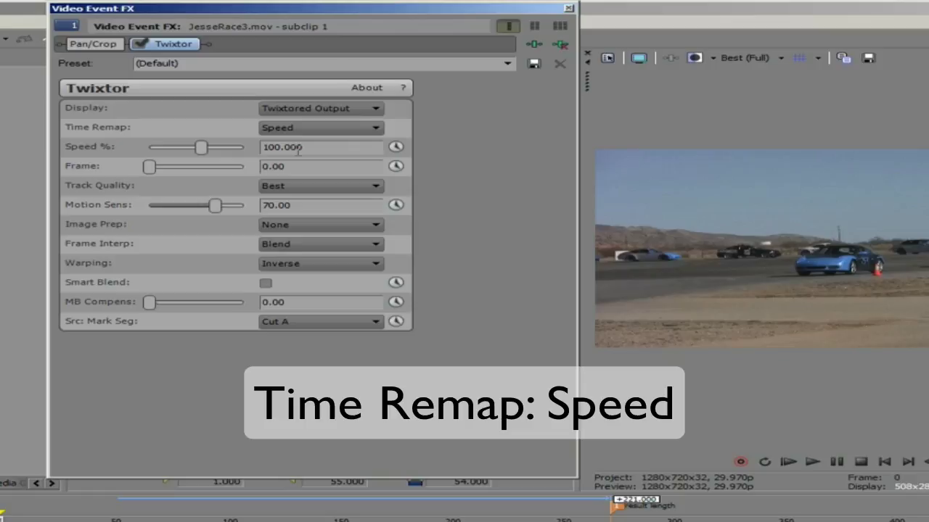
# - Set Twixtor's Speed % to 20 and close its settings window
pyautogui.doubleClick(319, 148)
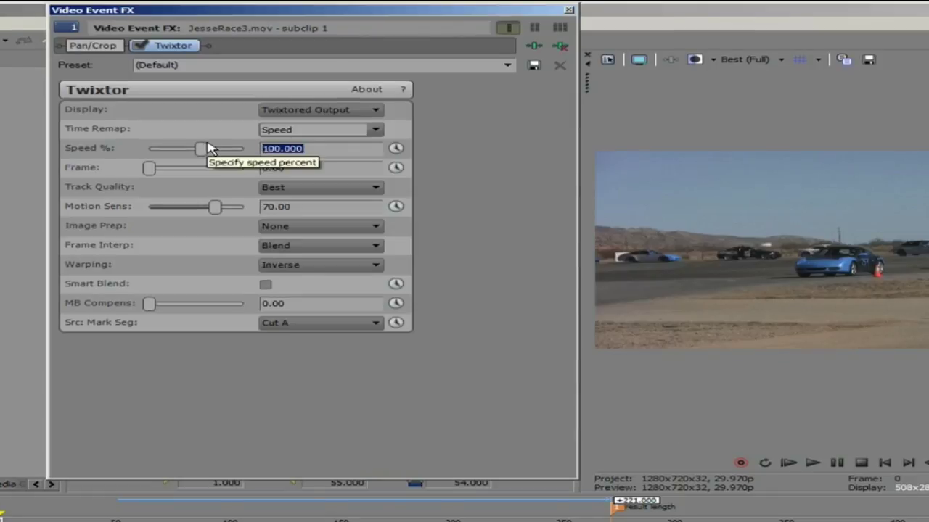
pyautogui.write('20')
pyautogui.press('Return')
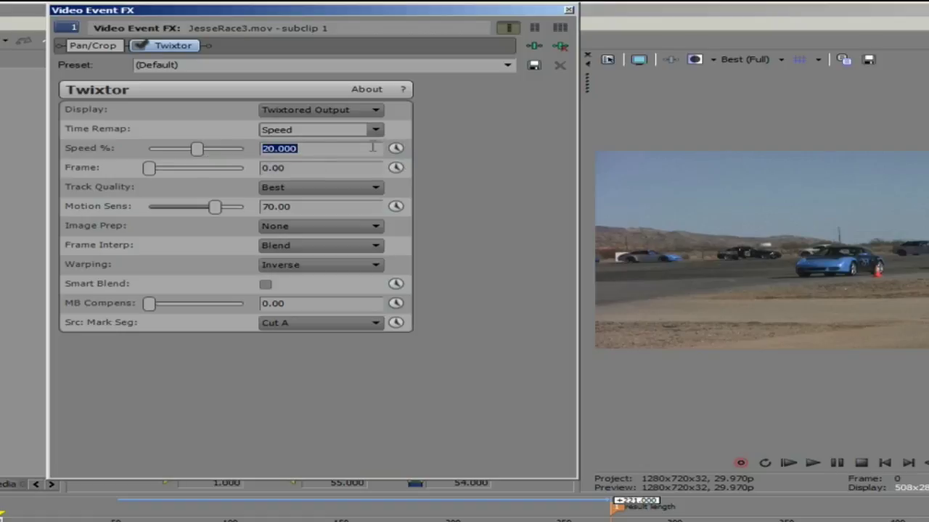
pyautogui.click(580, 6)
pyautogui.click(569, 11)
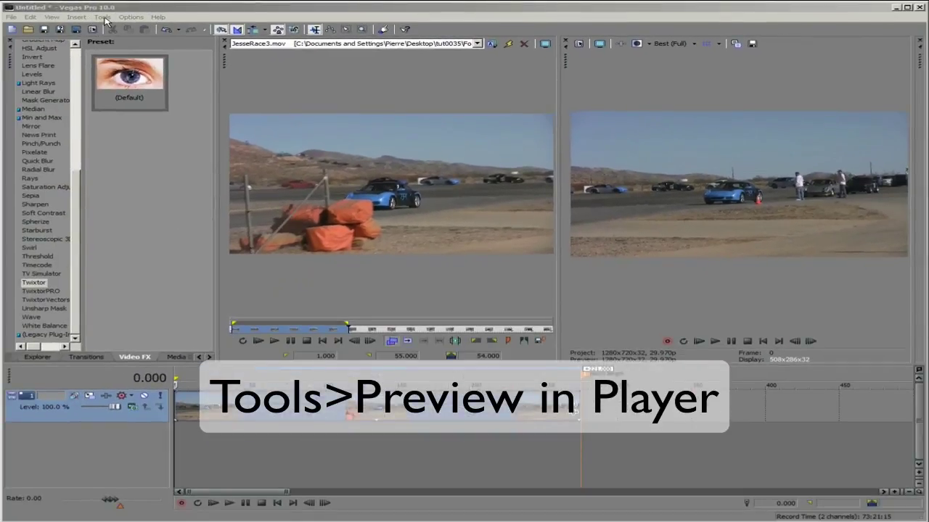
# - Render a Preview in Player of the slowed race clip
pyautogui.click(103, 16)
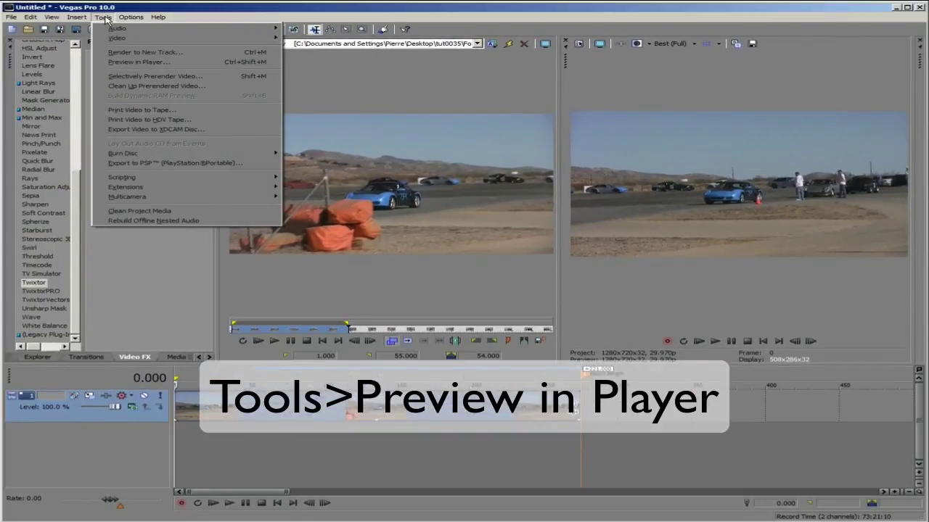
pyautogui.click(131, 64)
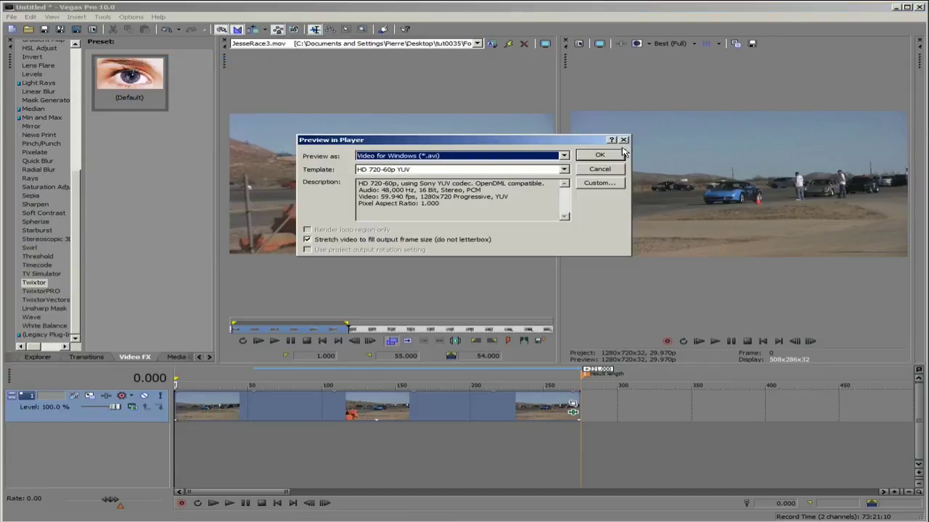
pyautogui.click(601, 156)
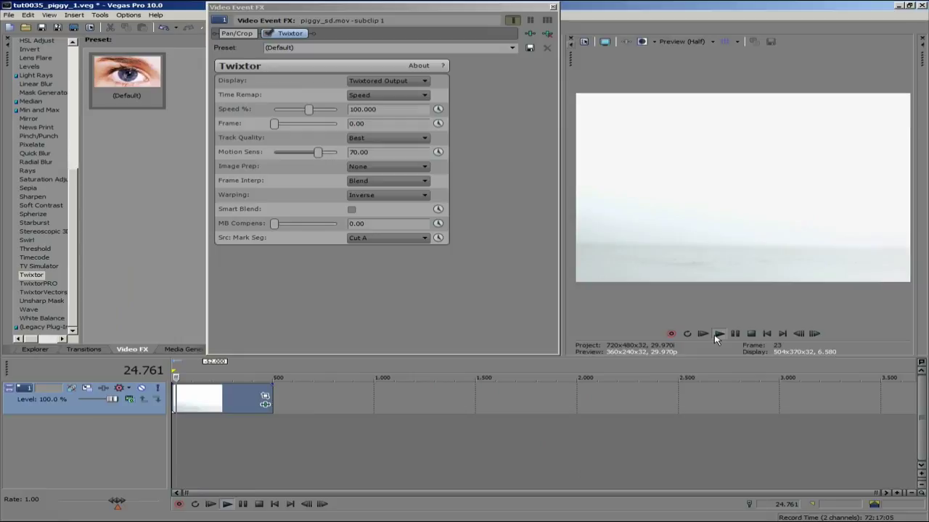
# - Play the piggy bank clip, set Time Remap to Frame Number, and animate the Frame value
pyautogui.click(717, 336)
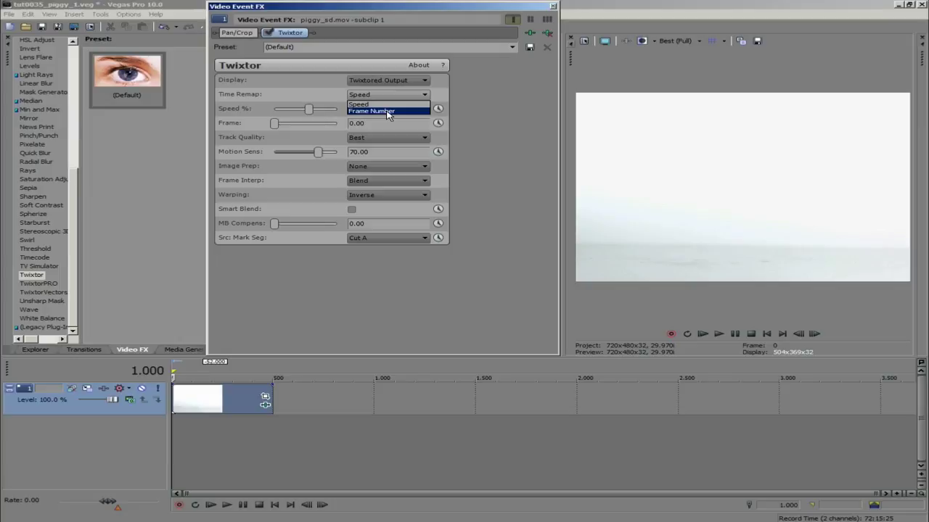
pyautogui.click(387, 112)
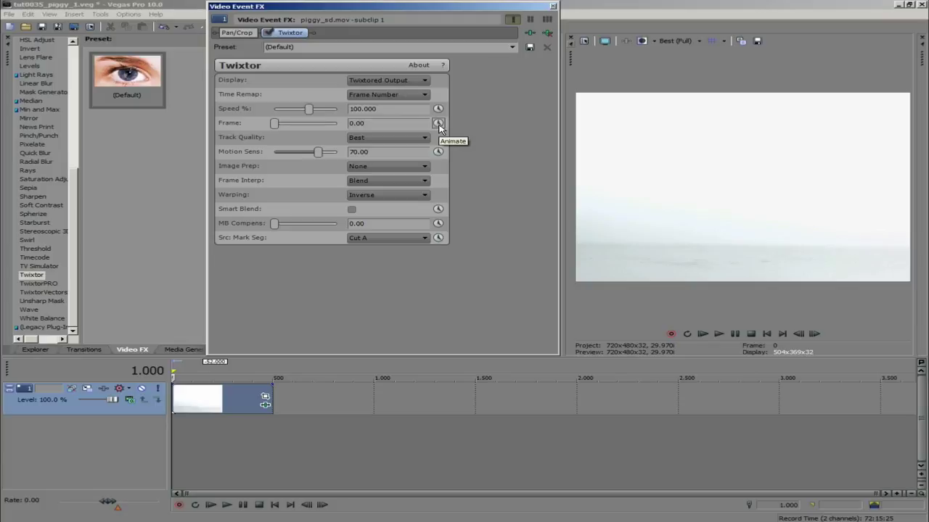
pyautogui.click(439, 123)
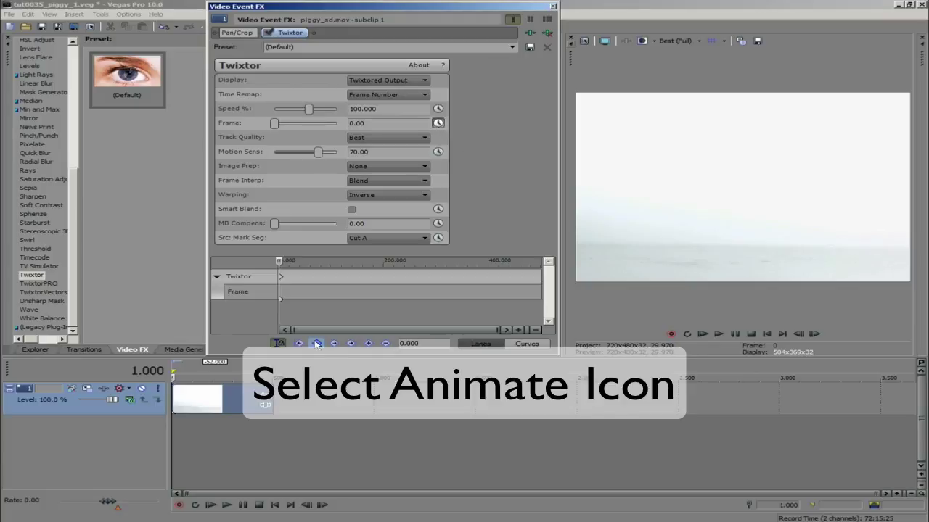
# - Scrub through the piggy clip, then return the cursor to the clip's start
pyautogui.click(278, 344)
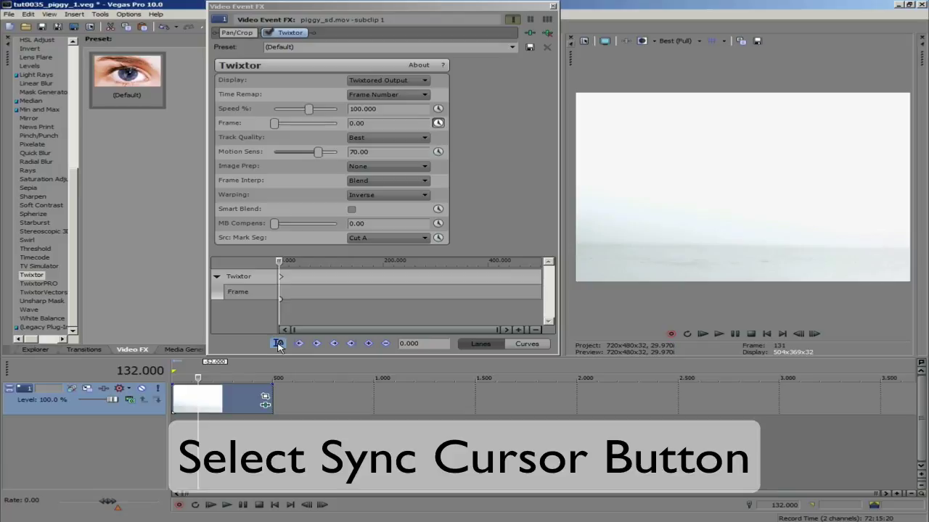
pyautogui.click(278, 344)
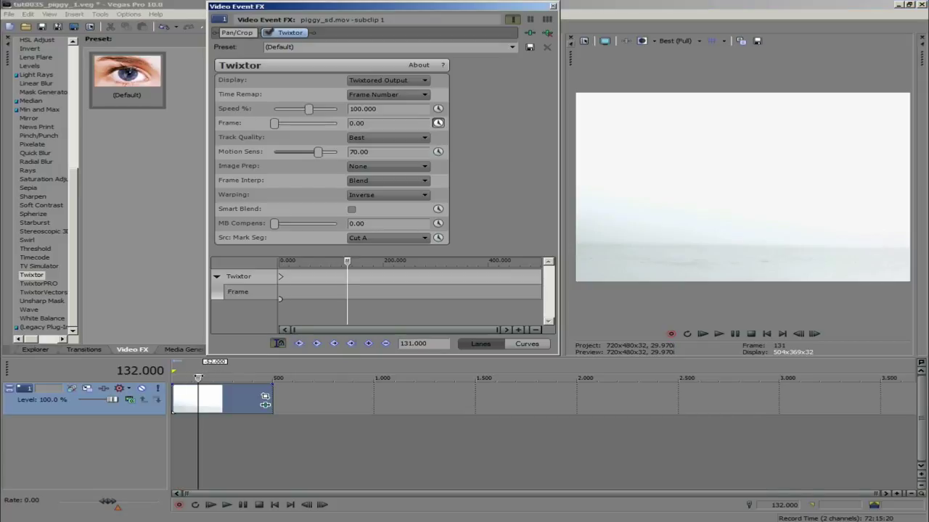
pyautogui.moveTo(198, 378); pyautogui.dragTo(183, 378)
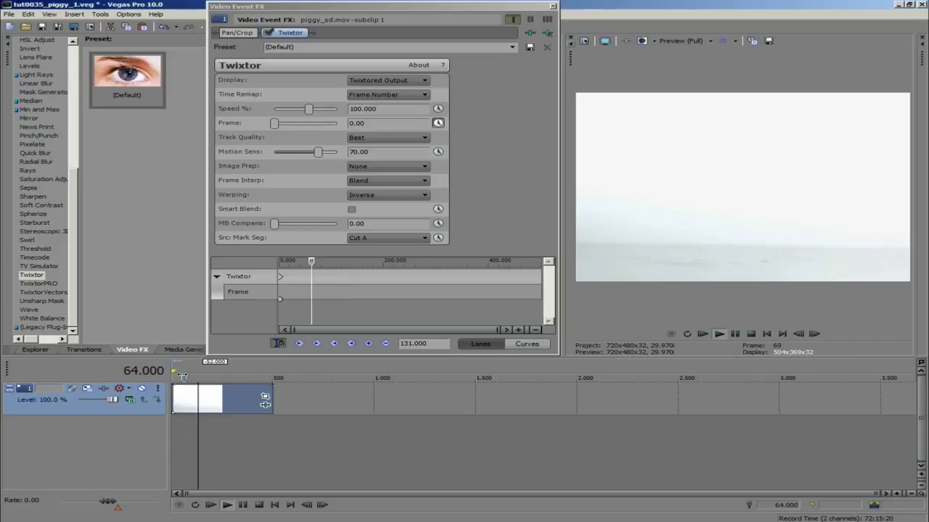
pyautogui.moveTo(183, 378); pyautogui.dragTo(193, 378)
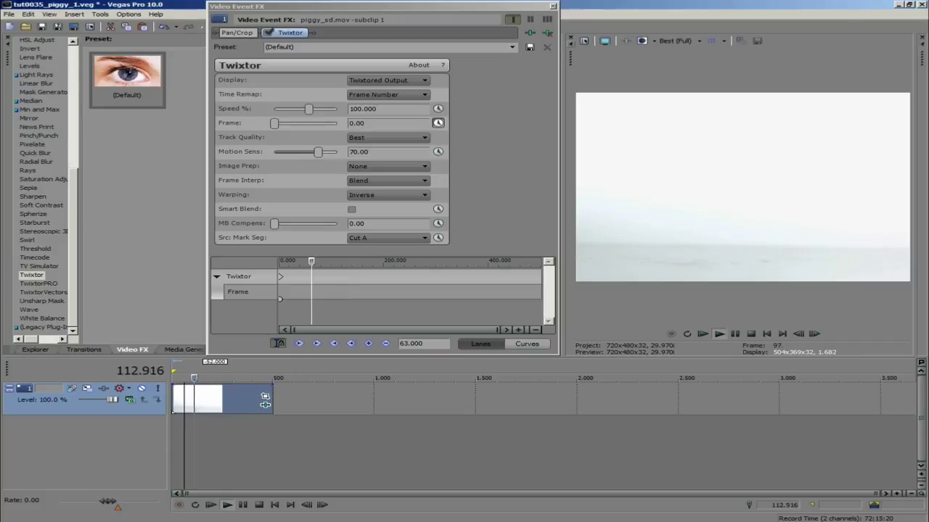
pyautogui.click(298, 344)
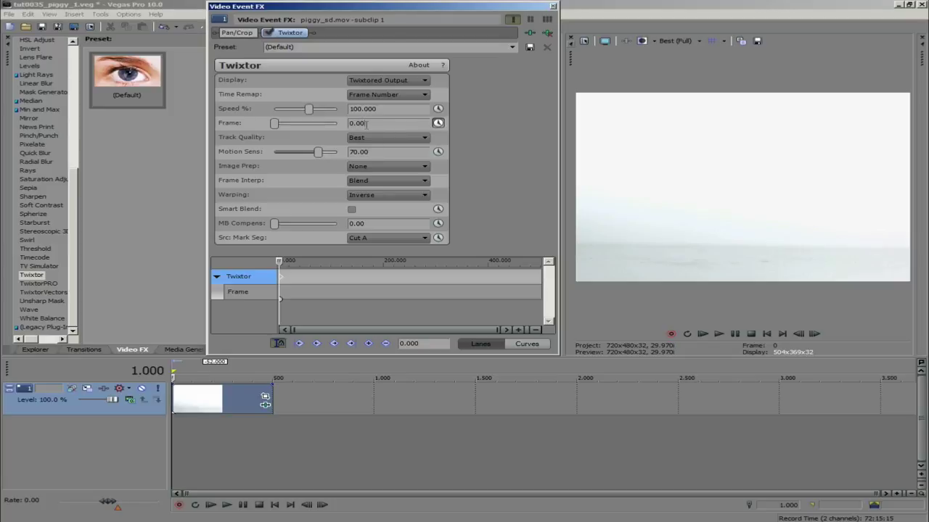
# - Set Twixtor's Frame value to 1 at the start of the piggy clip
pyautogui.doubleClick(366, 124)
pyautogui.write('1')
pyautogui.press('Return')
pyautogui.click(205, 365)
pyautogui.click(361, 82)
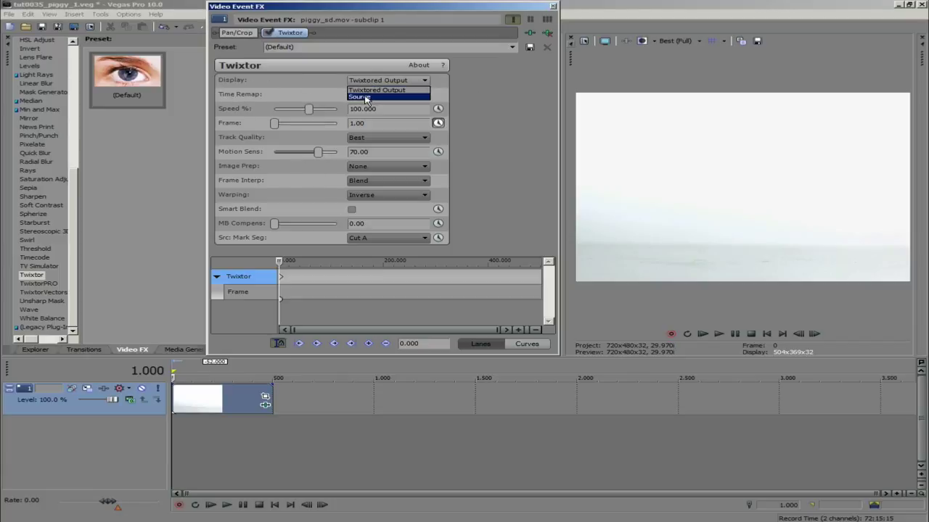
# - Review the piggy clip's source footage and move the cursor to position 35
pyautogui.click(365, 97)
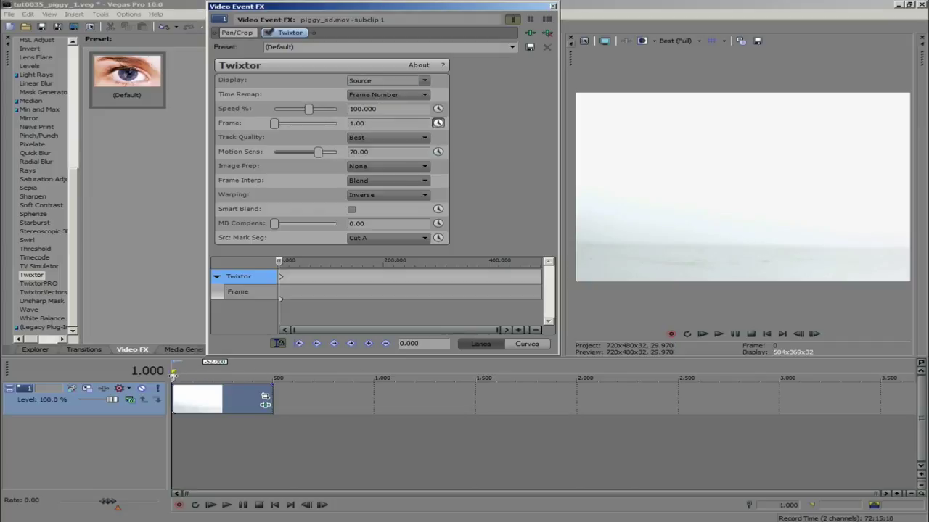
pyautogui.press('space')
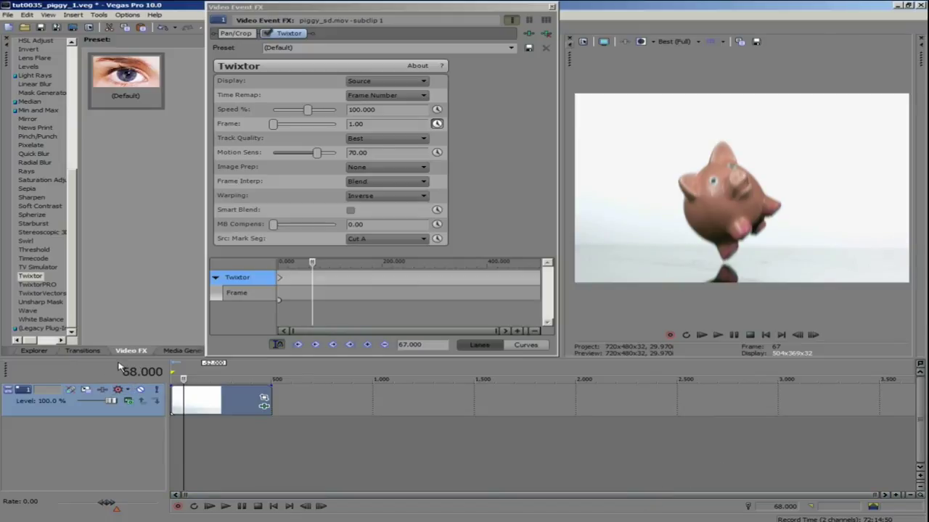
pyautogui.click(778, 507)
pyautogui.write('35')
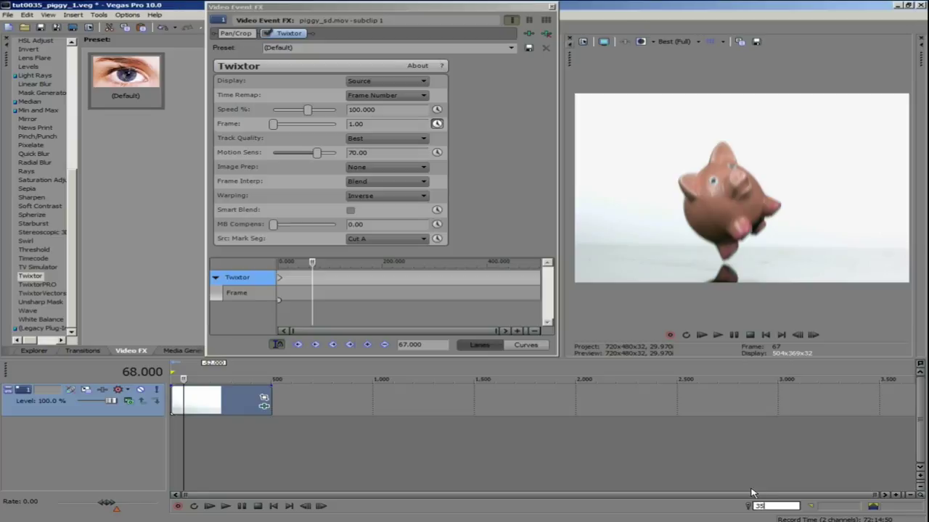
pyautogui.press('Return')
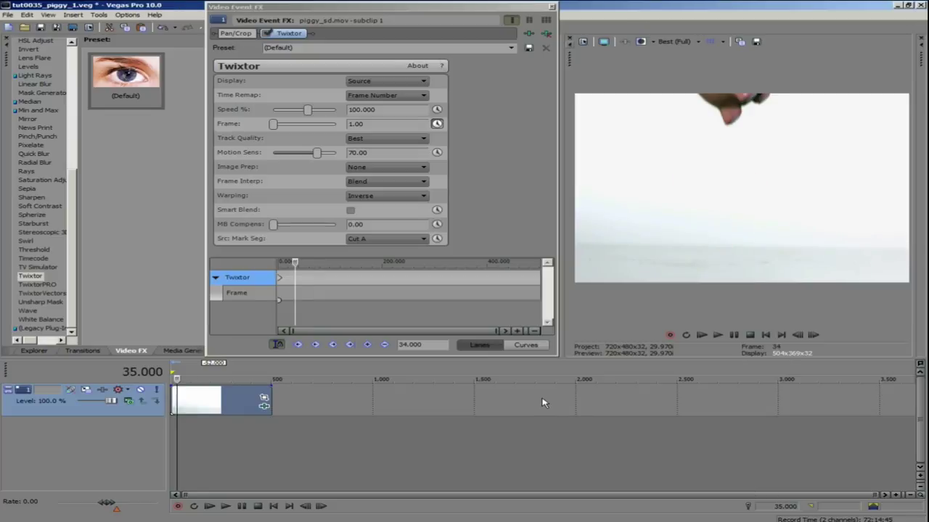
# - Keyframe Twixtor Frame to 68 at position 35, then show Twixtored Output again
pyautogui.moveTo(363, 123); pyautogui.dragTo(330, 123)
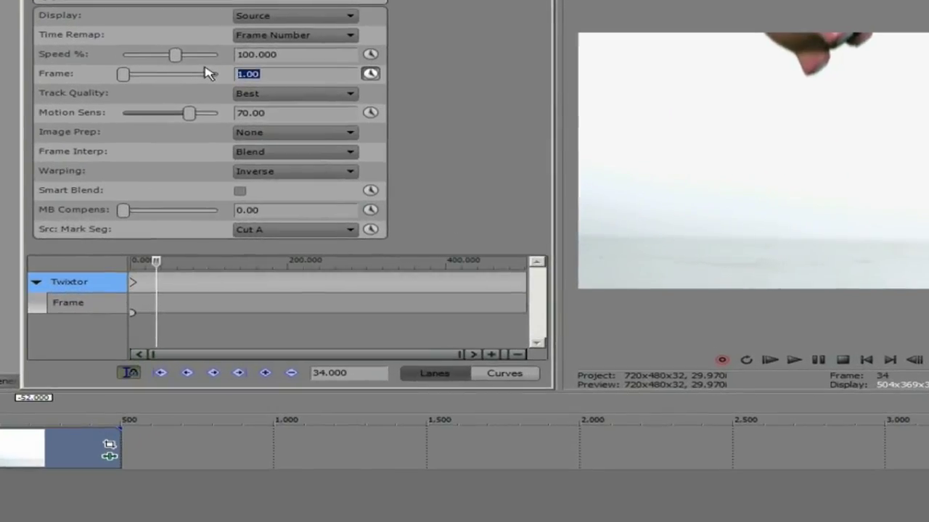
pyautogui.write('68')
pyautogui.press('Return')
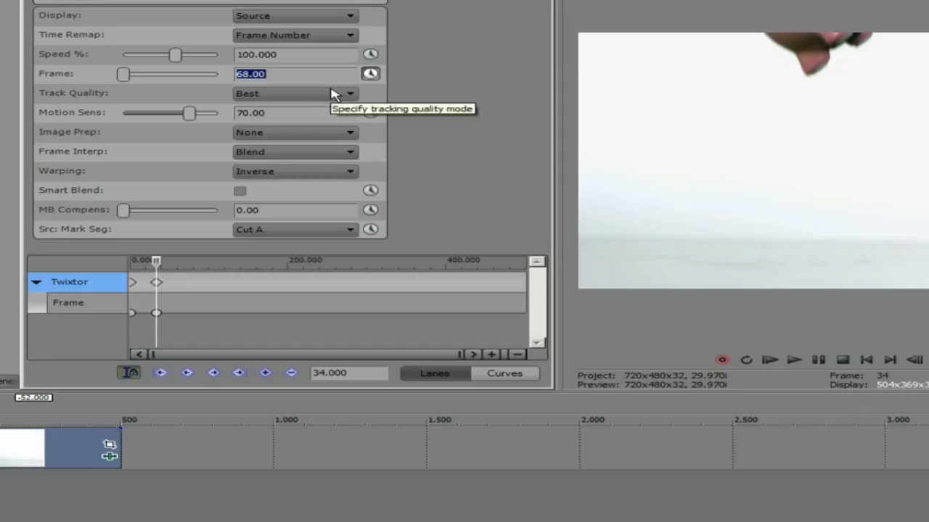
pyautogui.click(319, 15)
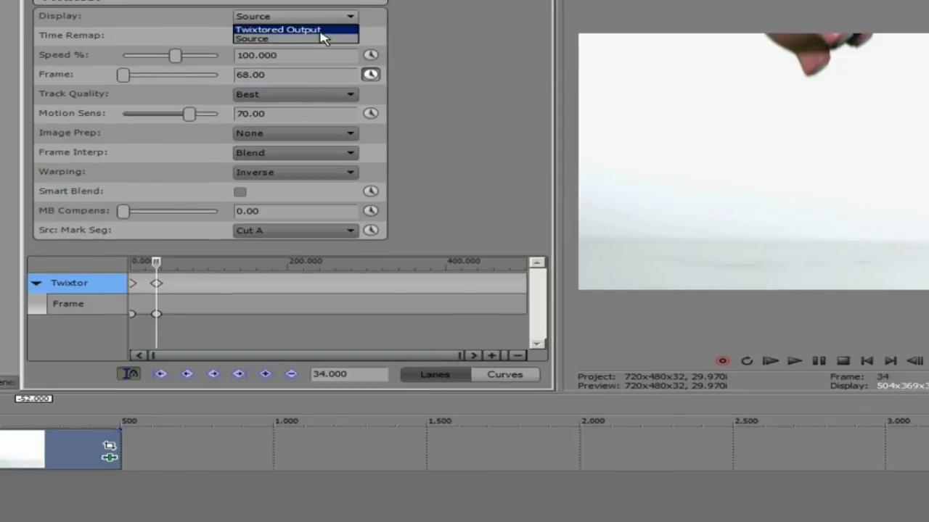
pyautogui.click(322, 28)
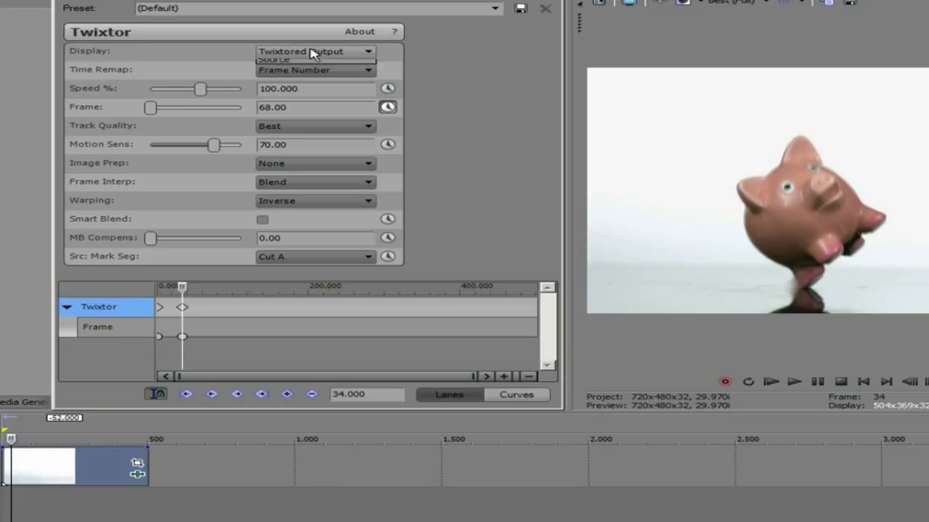
# - Check source frame 215 in Source display, then return to Twixtored Output
pyautogui.click(311, 52)
pyautogui.click(312, 73)
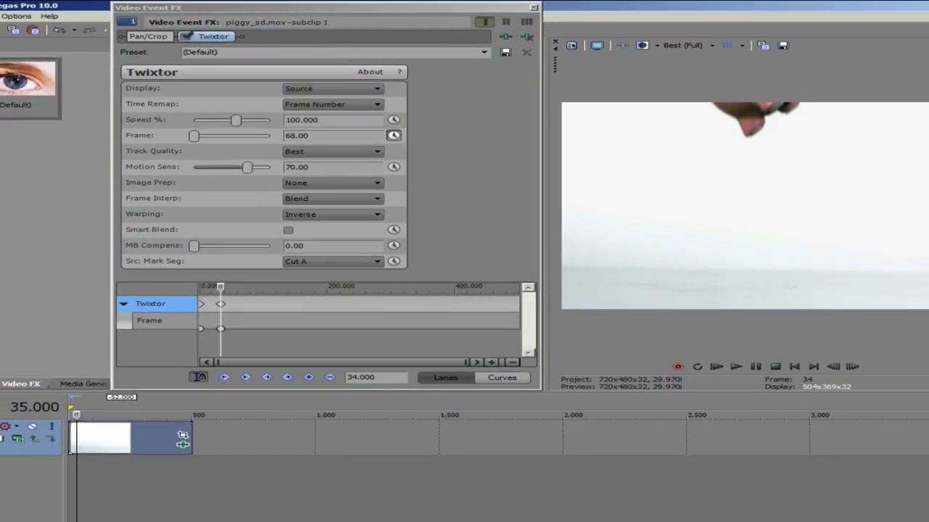
pyautogui.click(120, 417)
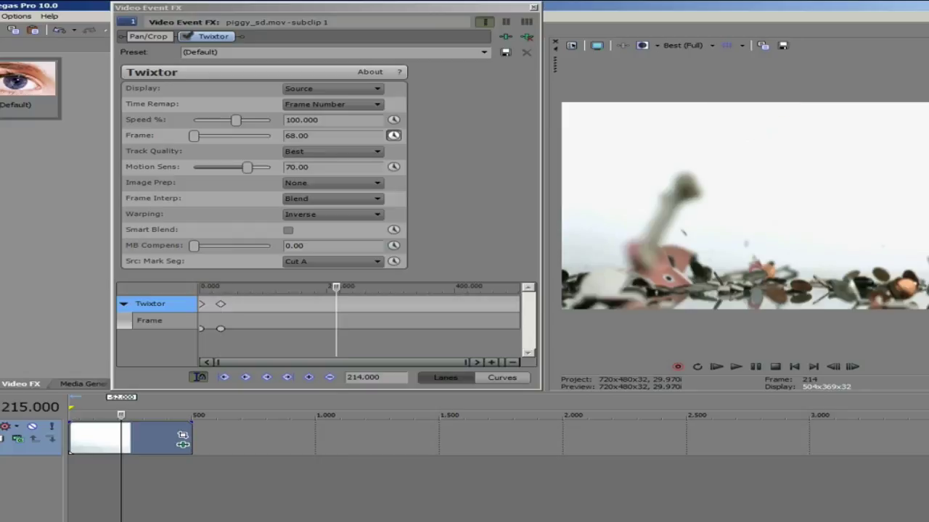
pyautogui.click(308, 89)
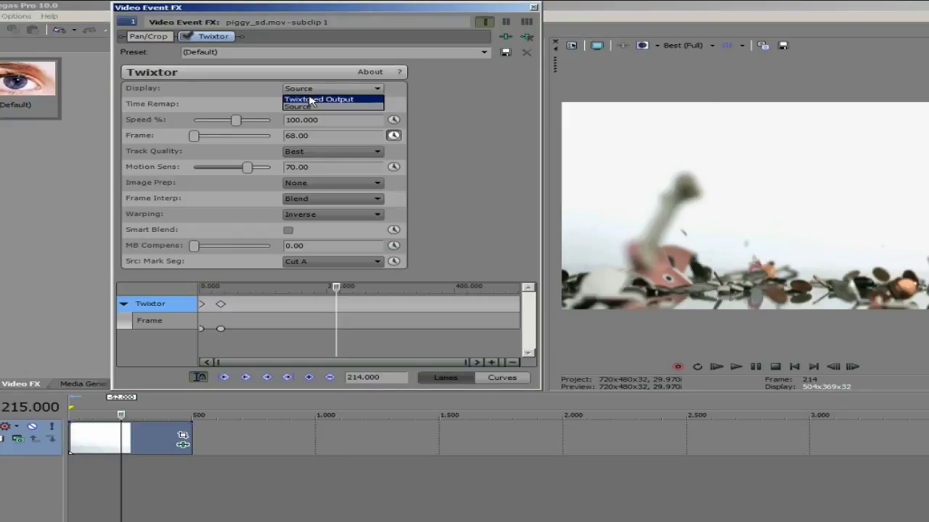
pyautogui.click(311, 100)
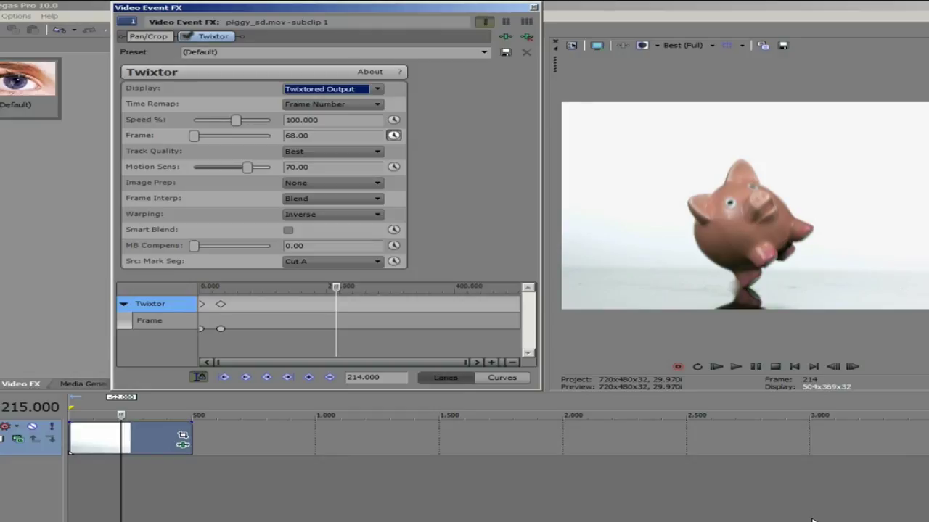
# - Keyframe Twixtor Frame to 215 at cursor position 400
pyautogui.click(667, 476)
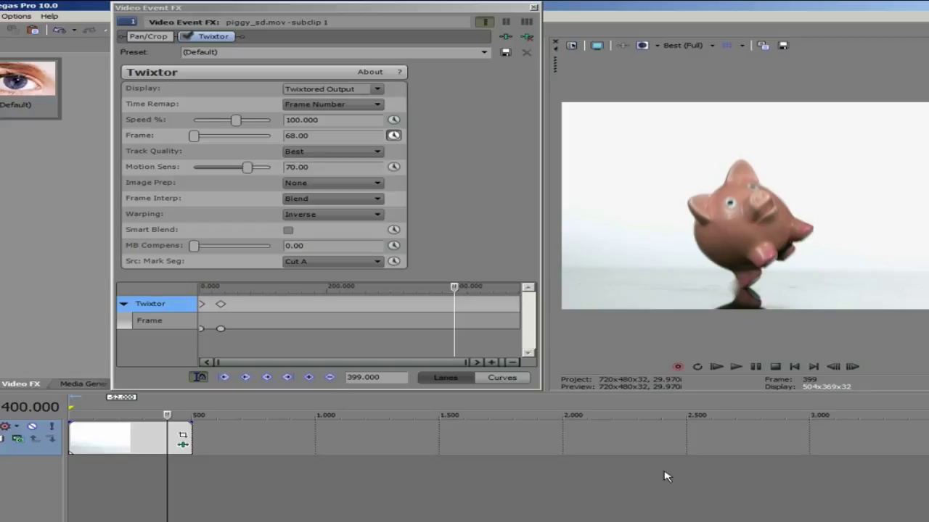
pyautogui.click(242, 126)
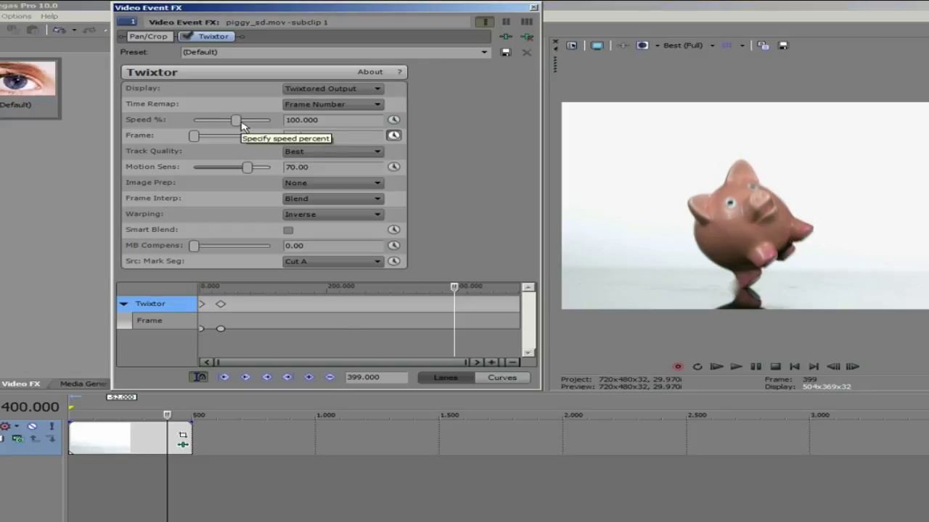
pyautogui.press('Return')
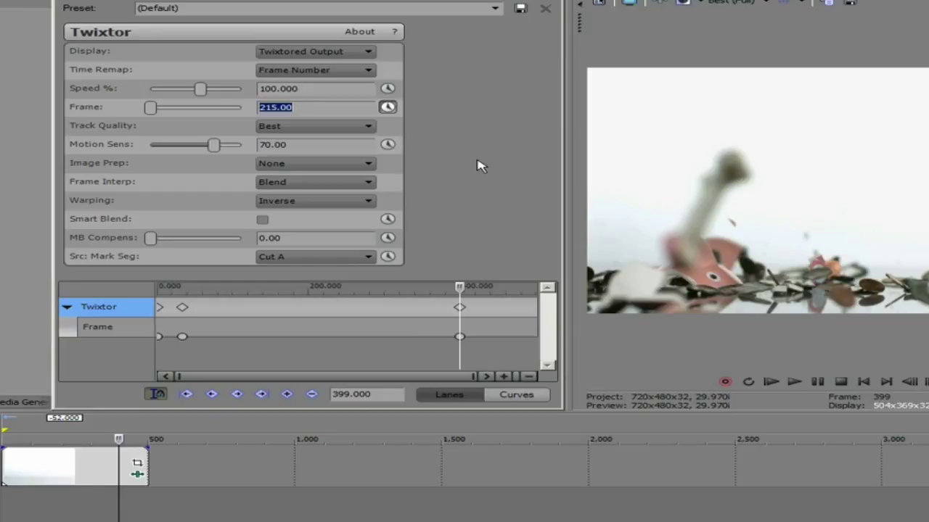
pyautogui.click(479, 166)
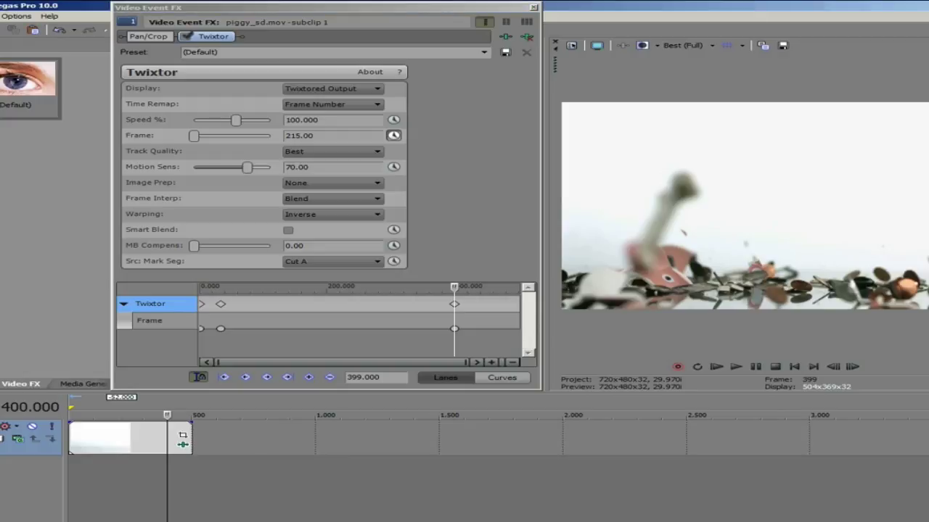
# - Enter Twixtor Frame 500 at the end of the piggy clip and bring up keyframe options
pyautogui.press('End')
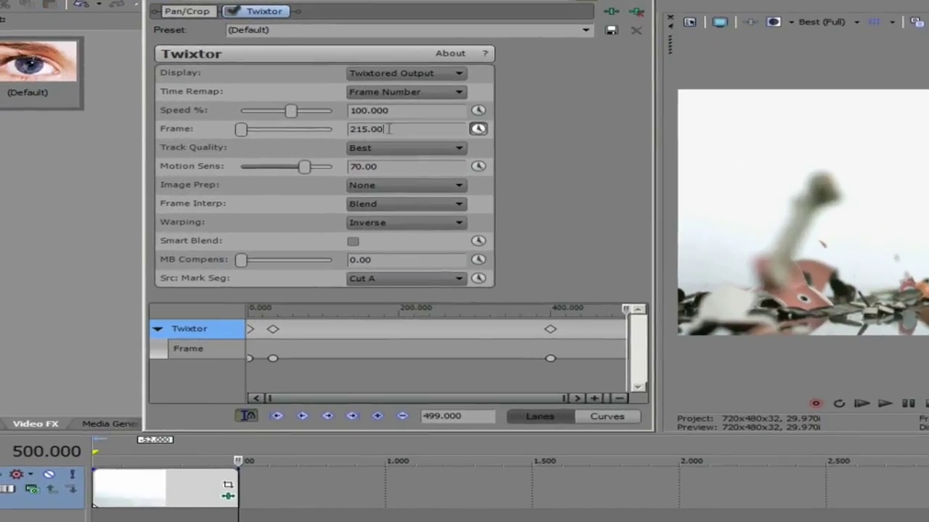
pyautogui.click(223, 112)
pyautogui.write('50')
pyautogui.write('00')
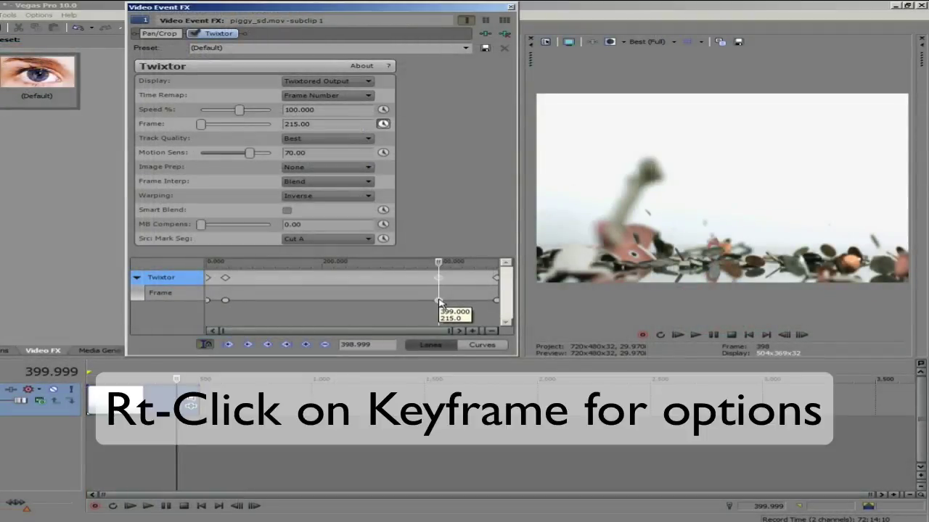
pyautogui.rightClick(439, 300)
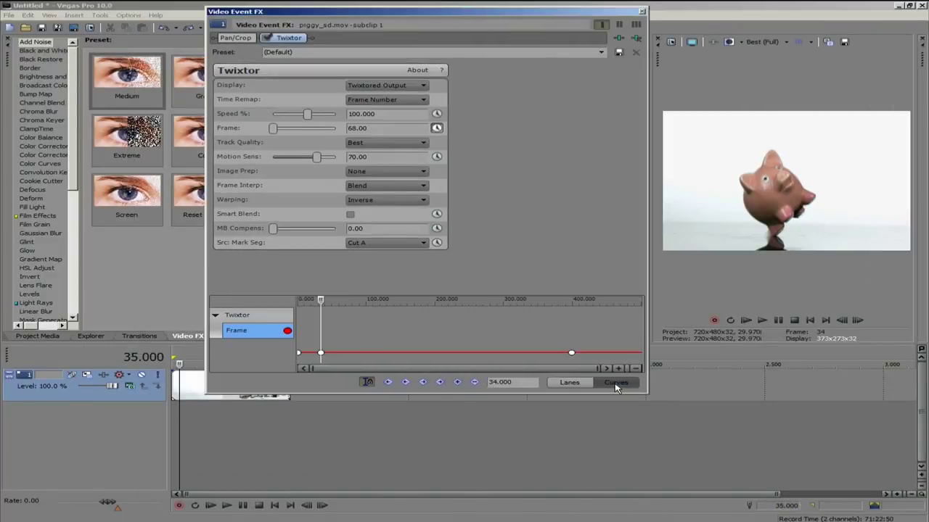
# - Set the second Frame keyframe to Manual interpolation and drag its handle upward
pyautogui.rightClick(321, 354)
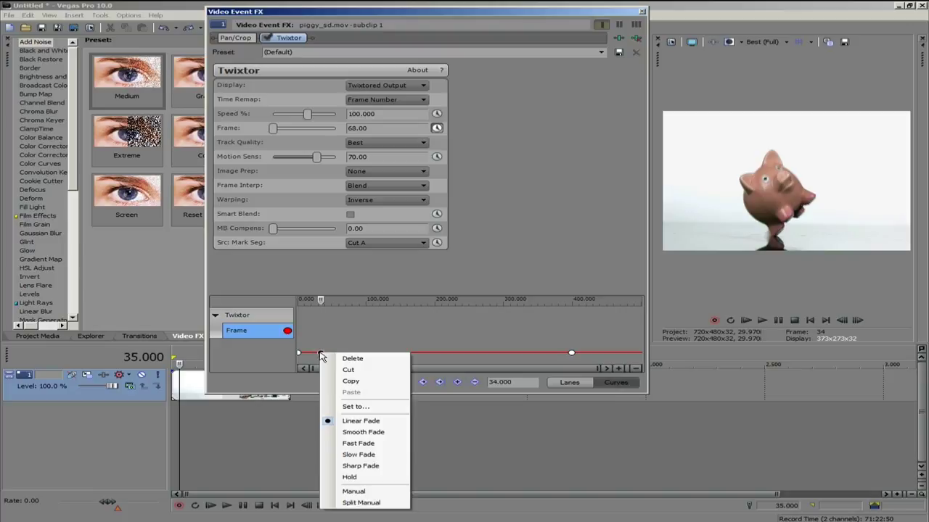
pyautogui.click(353, 491)
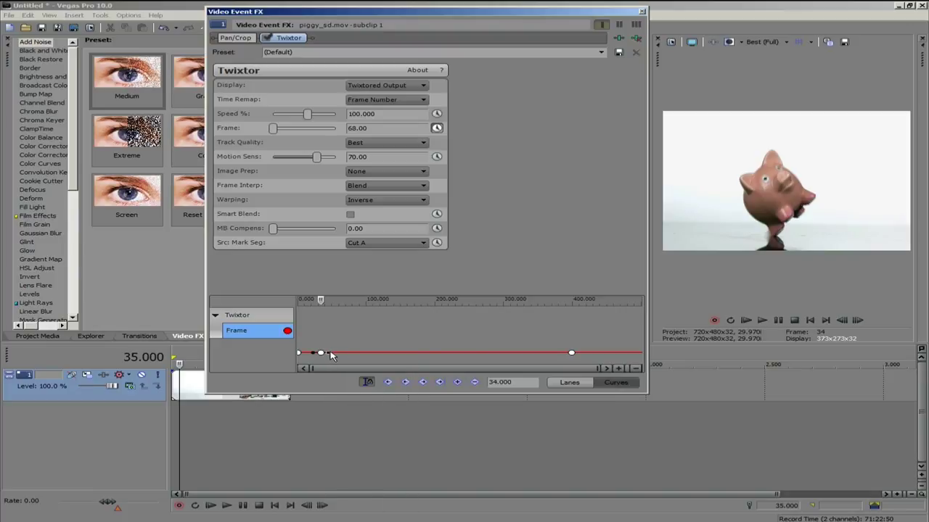
pyautogui.moveTo(330, 354); pyautogui.dragTo(335, 351)
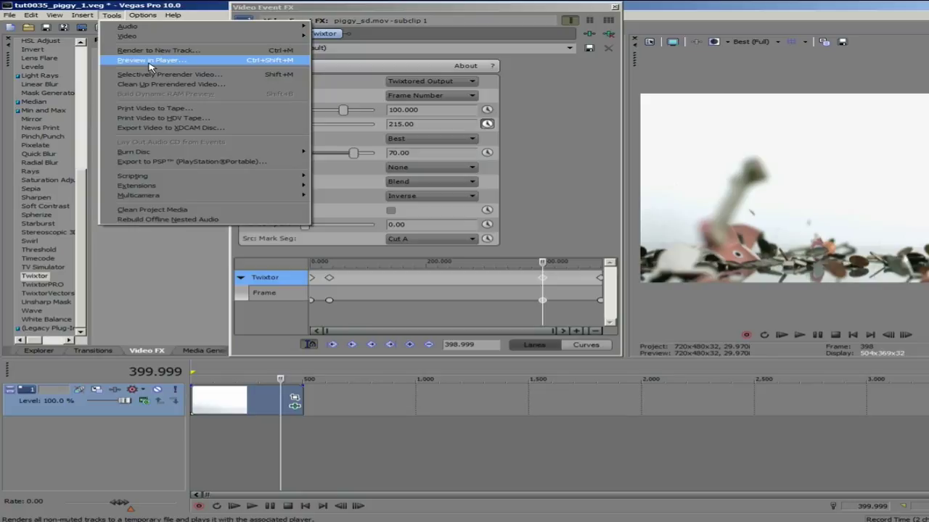
# - Choose Tools > Preview in Player to preview the keyframed piggy project
pyautogui.click(152, 60)
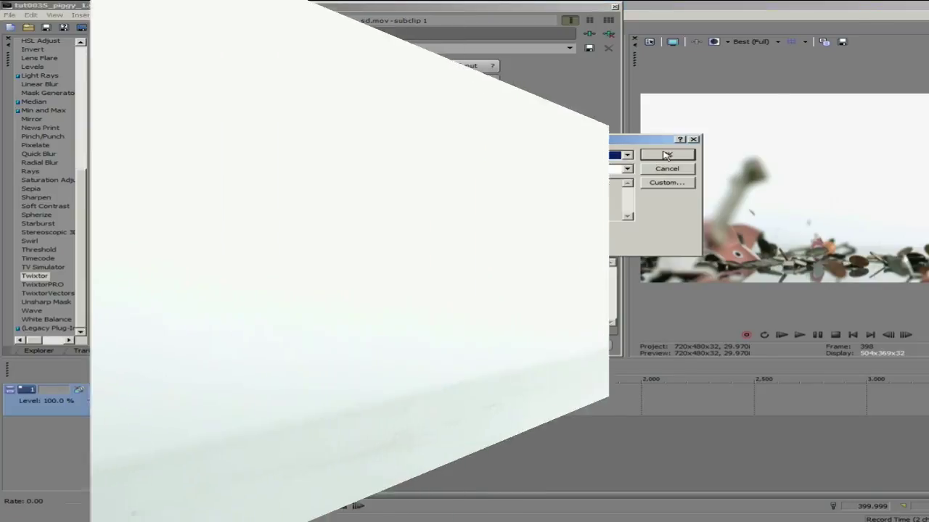